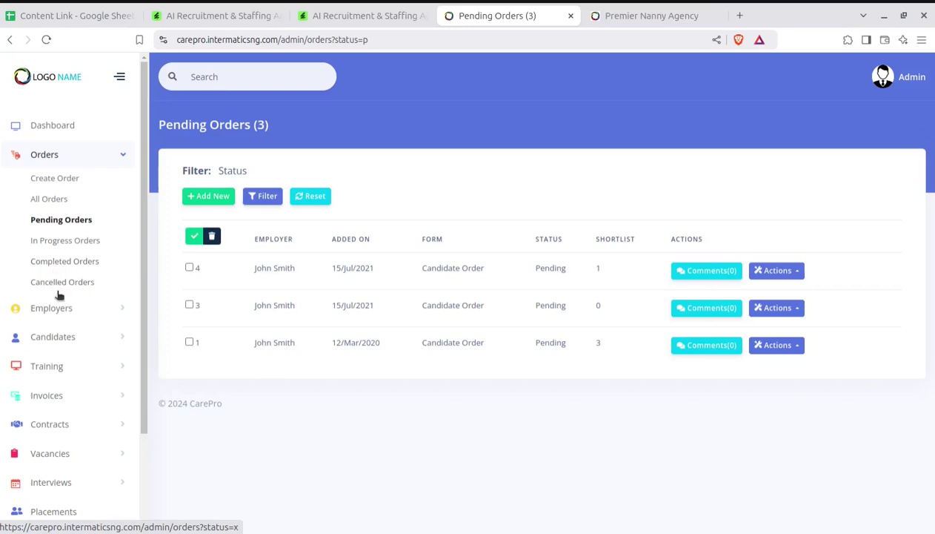
Expand Employers in the sidebar and open the blank Create Employer form.
click(58, 308)
click(43, 210)
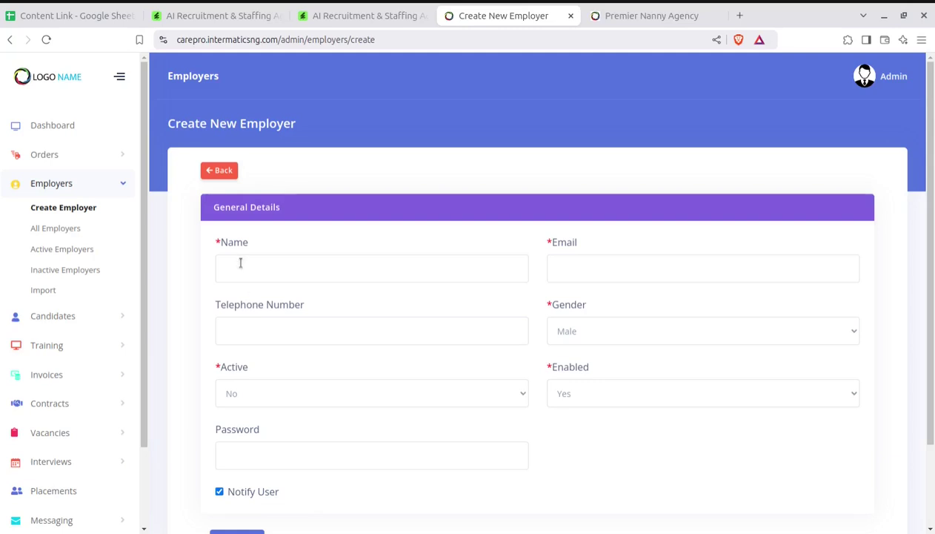
List all employers, view one employer's profile, and check that employer's linked records.
scroll(246, 286, down, 2)
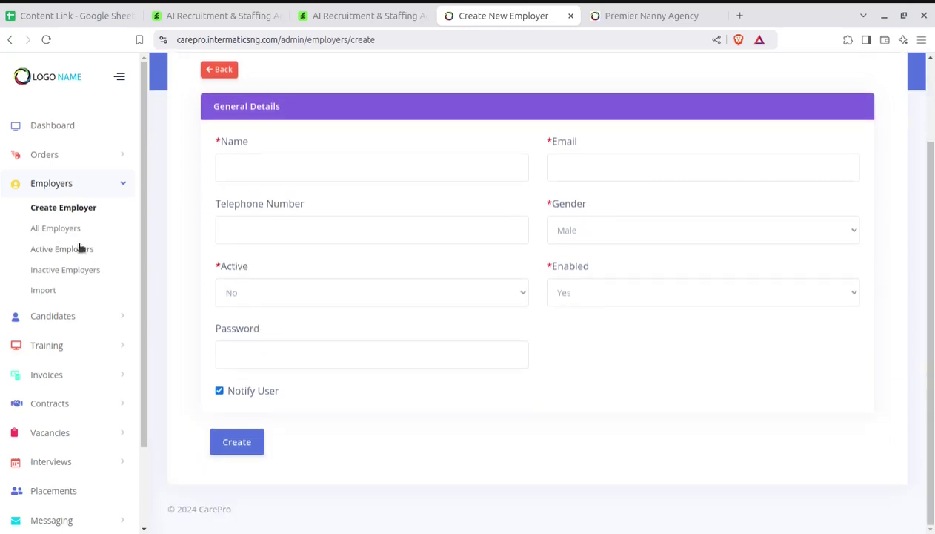
click(55, 228)
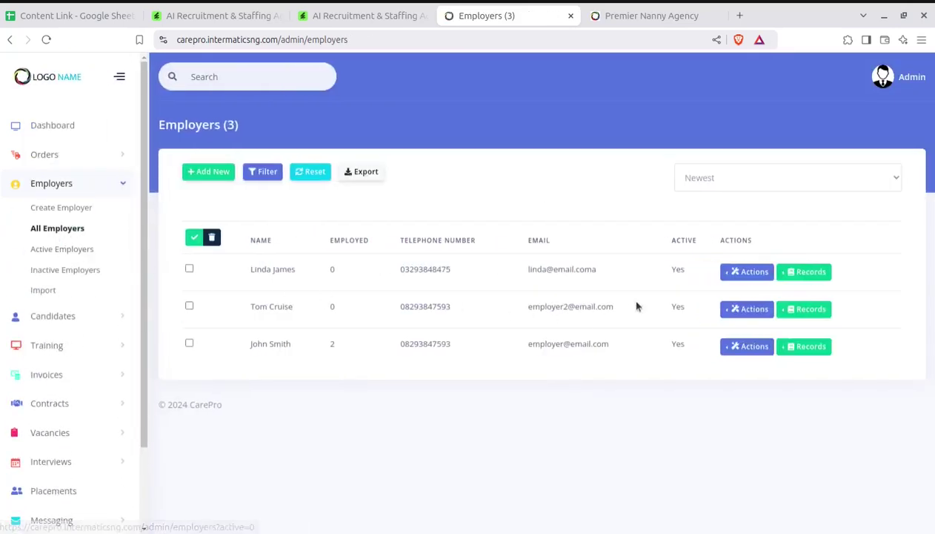
click(746, 272)
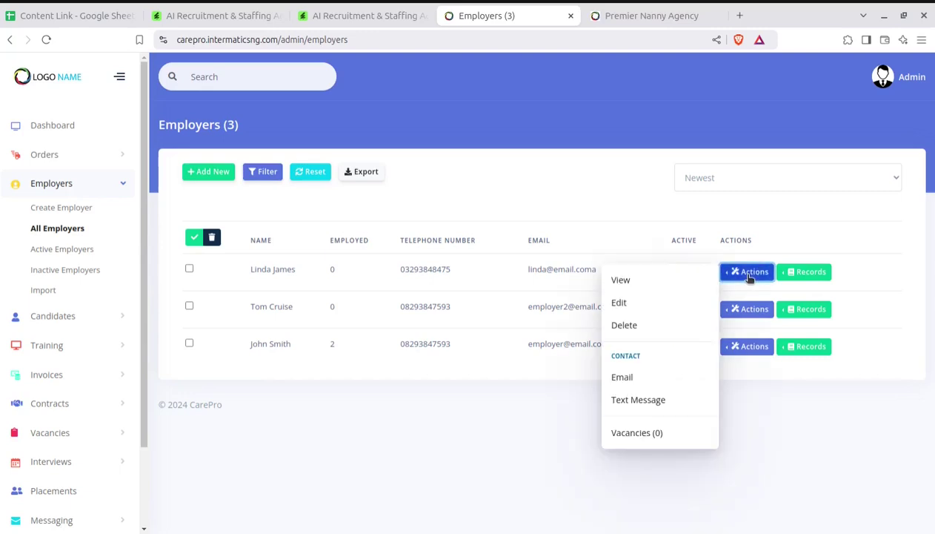
click(618, 301)
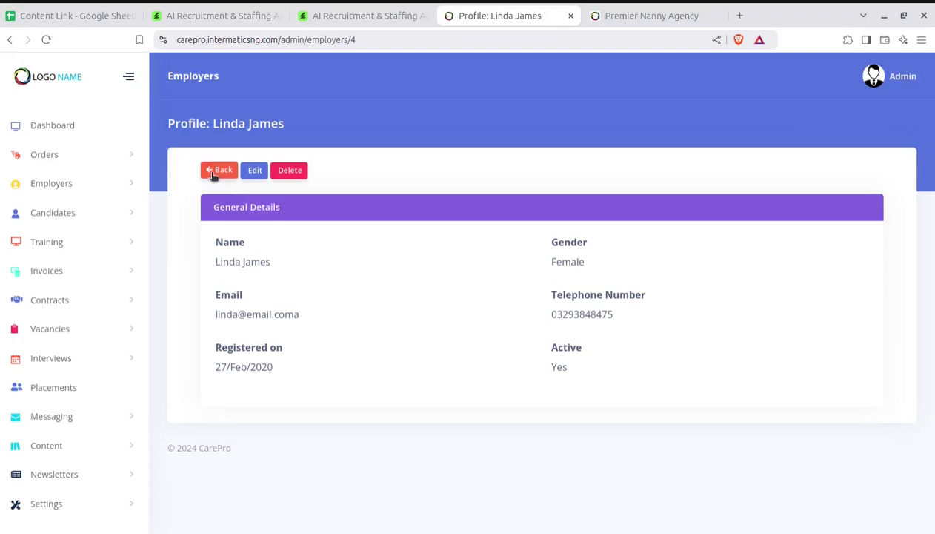
click(219, 170)
click(749, 274)
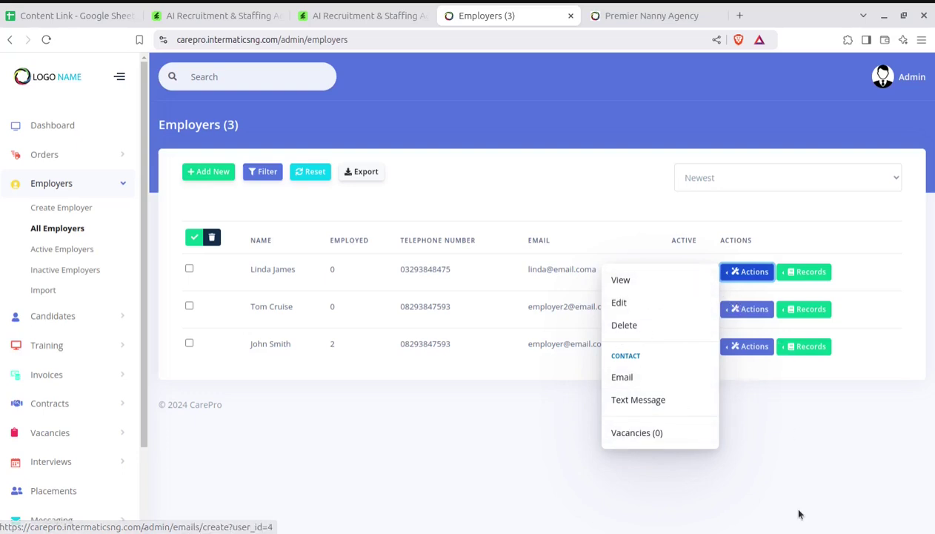
click(796, 444)
click(789, 272)
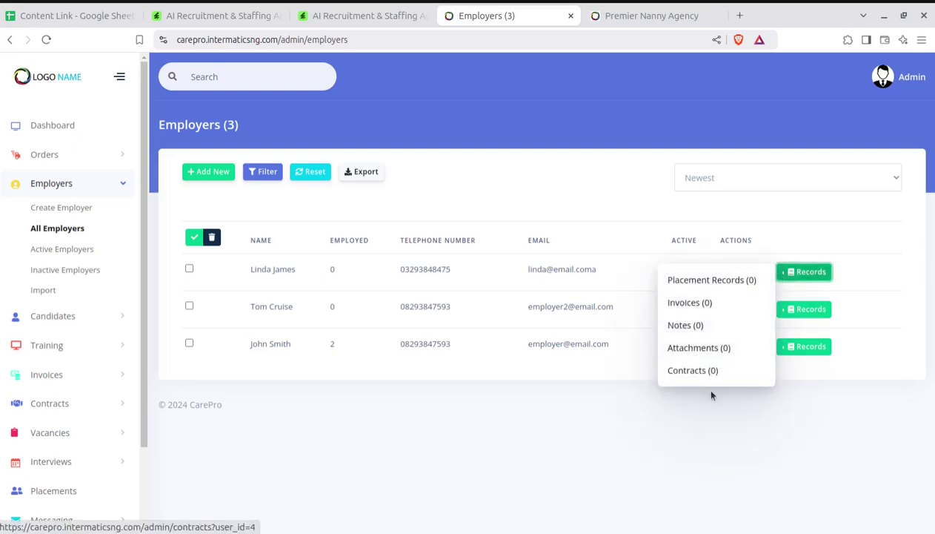
click(451, 440)
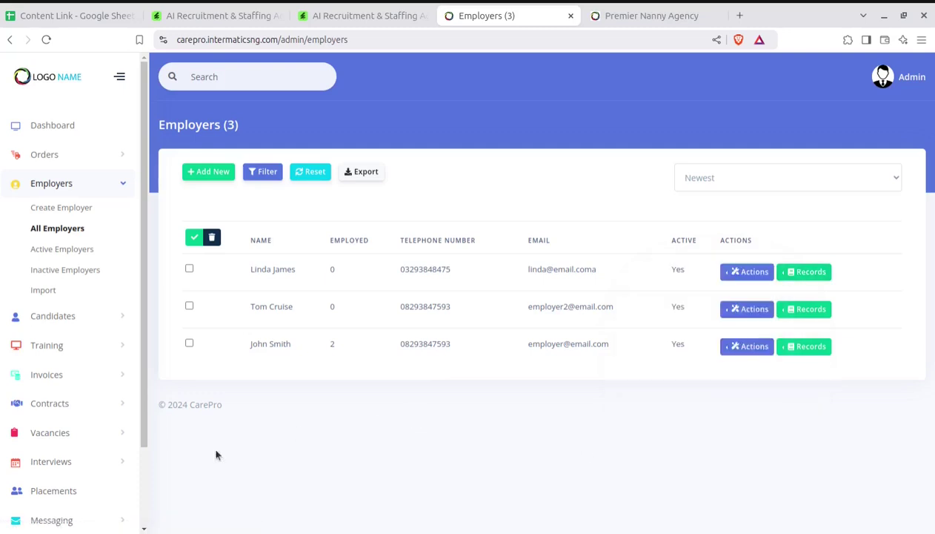
Filter the list to active, then inactive employers, and open the Import Employer page.
click(66, 247)
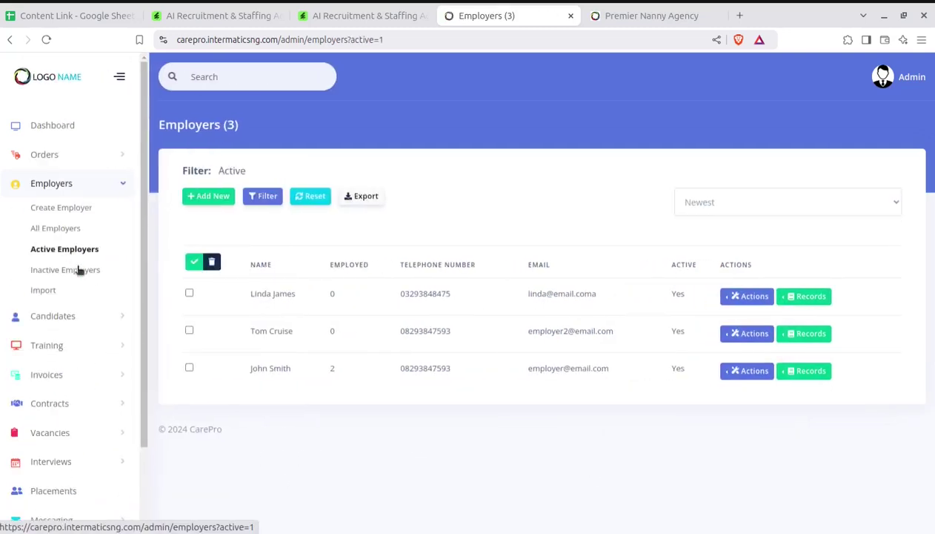
click(65, 271)
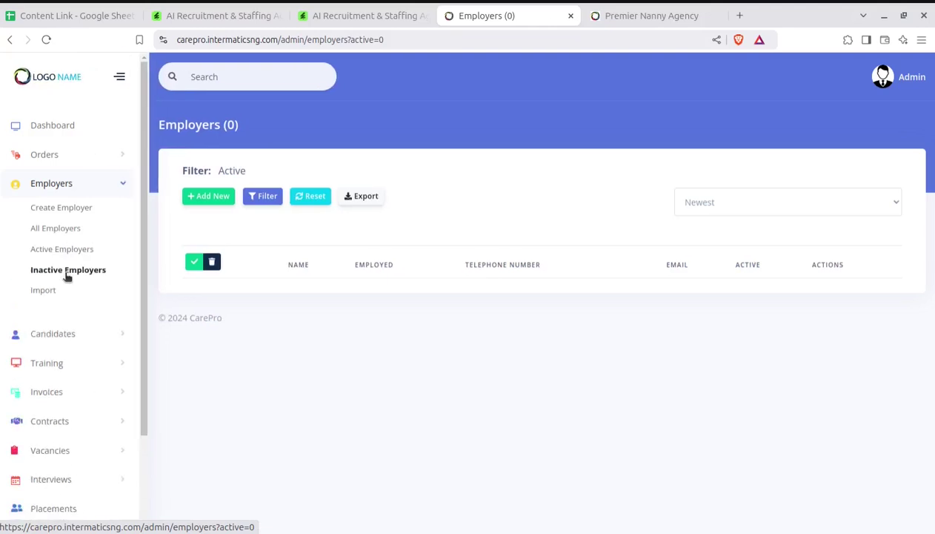
click(54, 291)
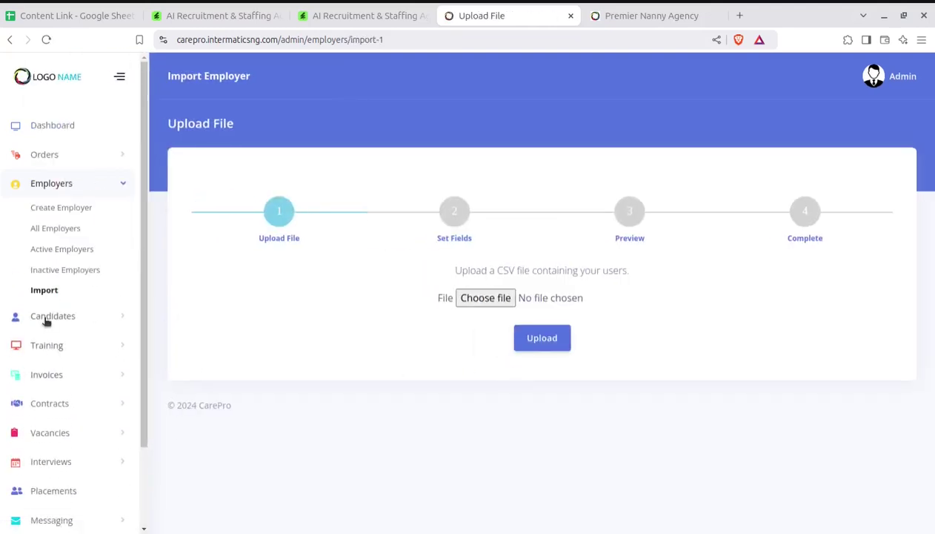
click(46, 318)
Open Create New Candidate, browse the public Vacancies page in the other tab, then return.
click(45, 238)
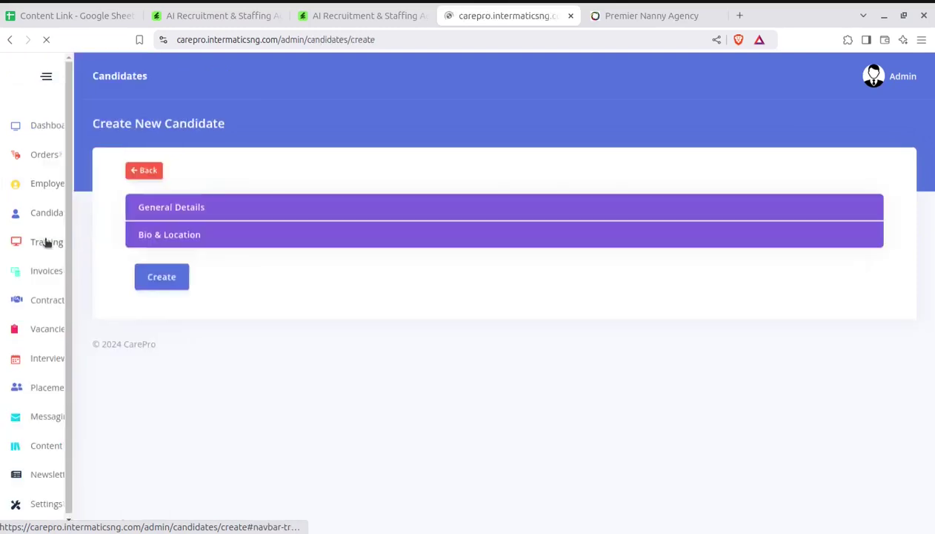
click(634, 16)
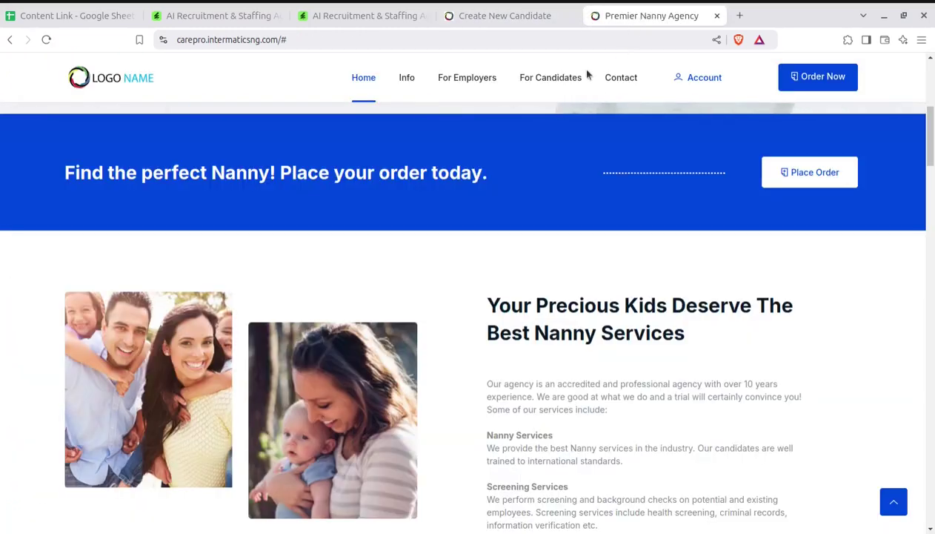
mouse_move(557, 77)
click(540, 130)
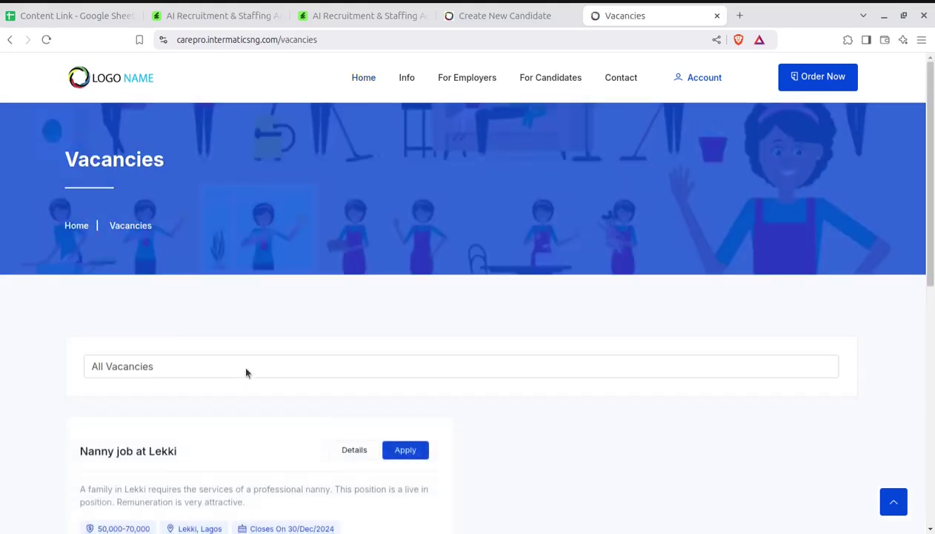
scroll(247, 372, down, 4)
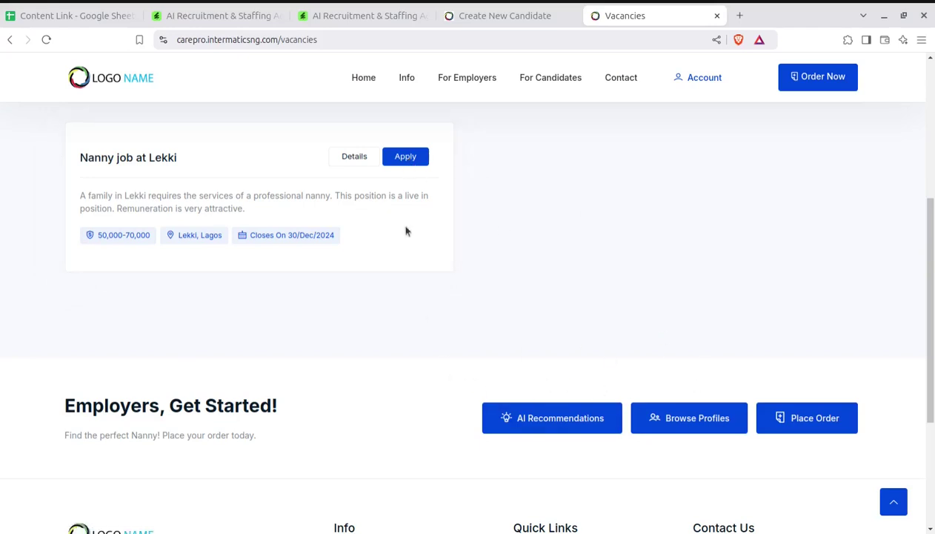
scroll(477, 258, down, 1)
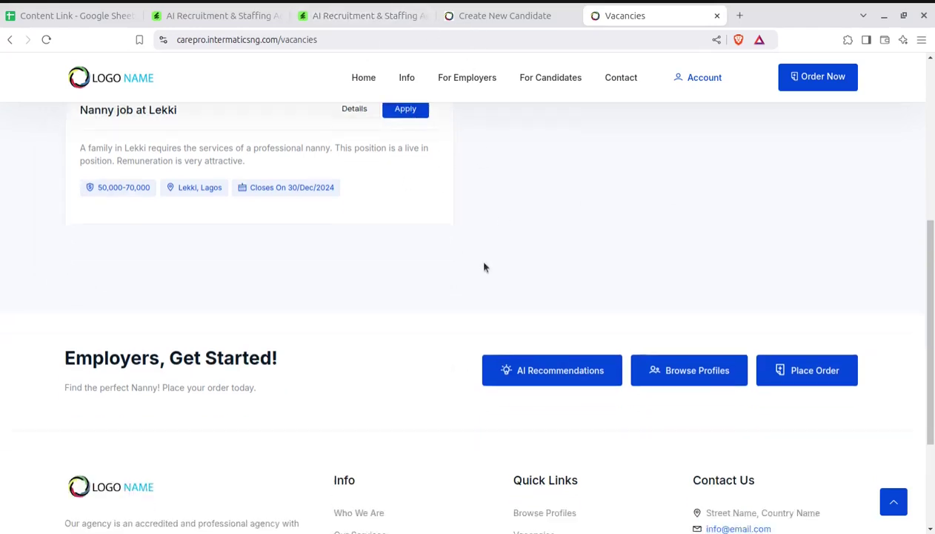
click(505, 16)
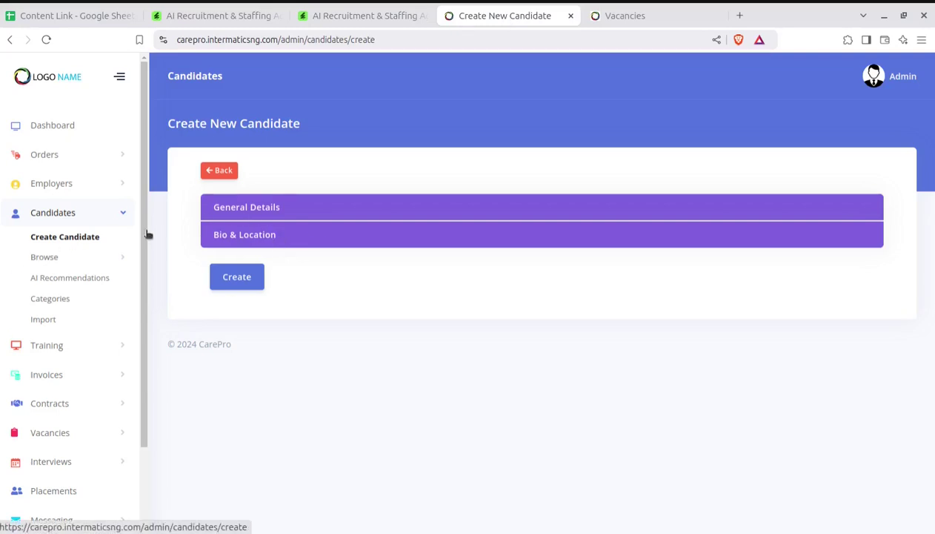
click(310, 209)
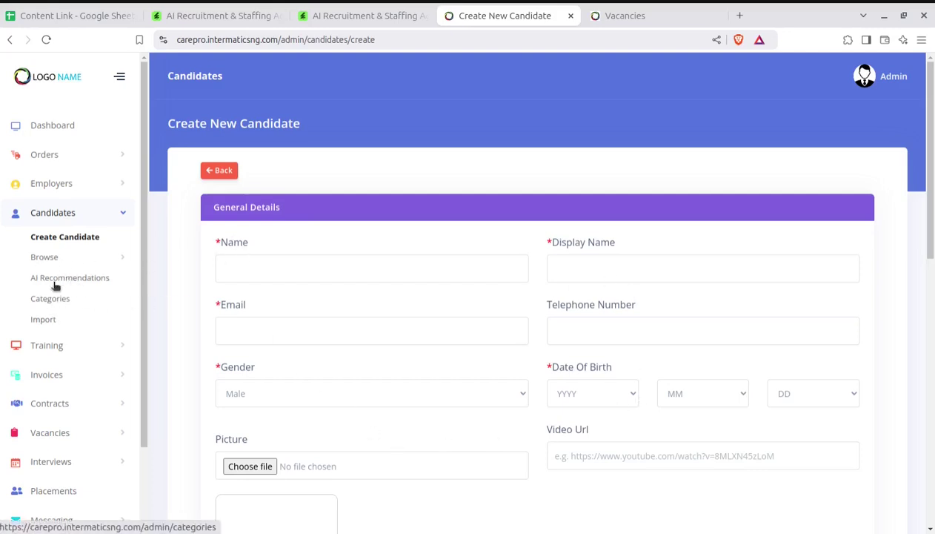
Review the candidate's General Details fields, leaving Employed set to No.
scroll(304, 289, down, 3)
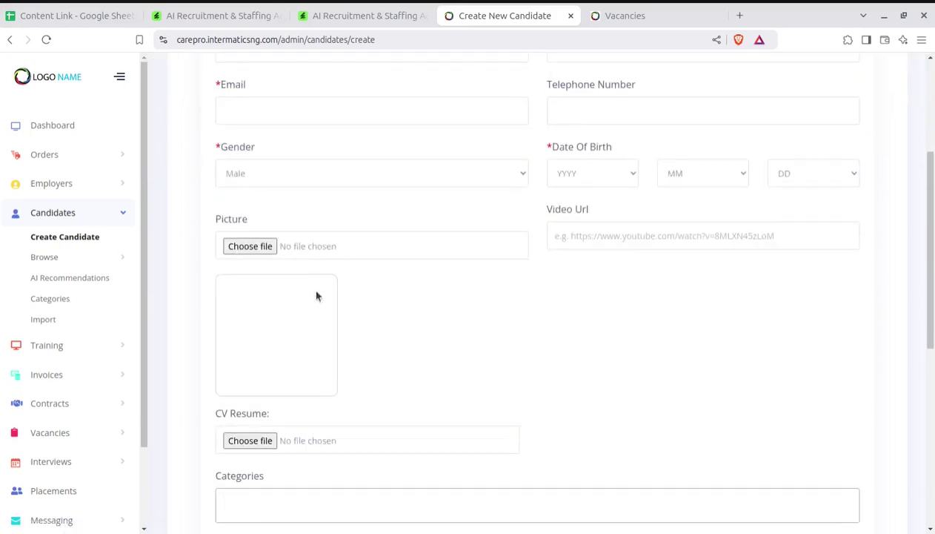
scroll(316, 296, down, 4)
scroll(319, 296, up, 3)
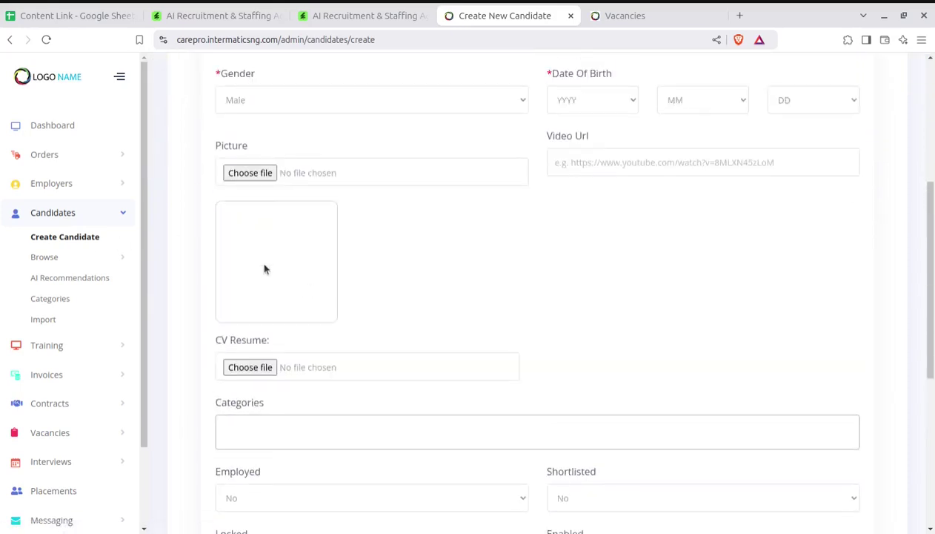
scroll(264, 268, up, 4)
scroll(419, 319, down, 4)
scroll(299, 334, down, 2)
scroll(311, 334, down, 2)
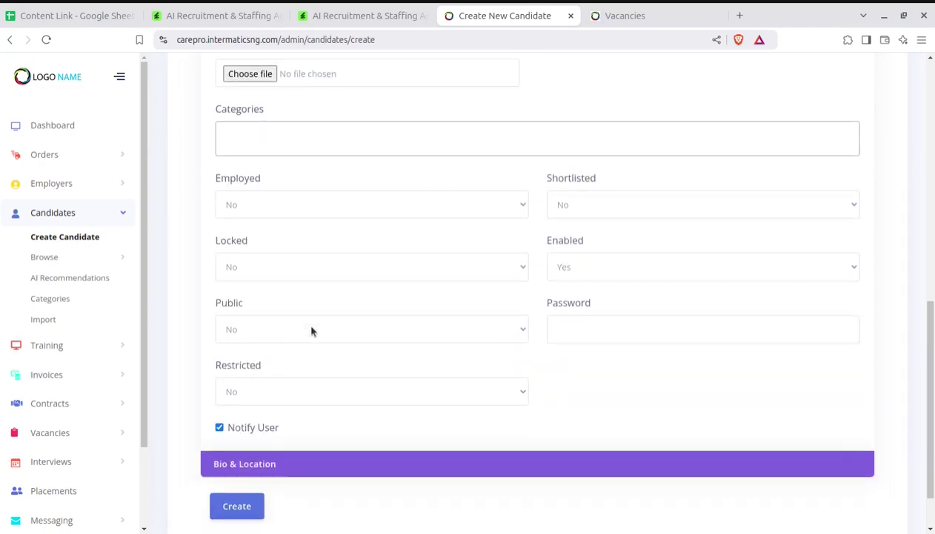
click(271, 210)
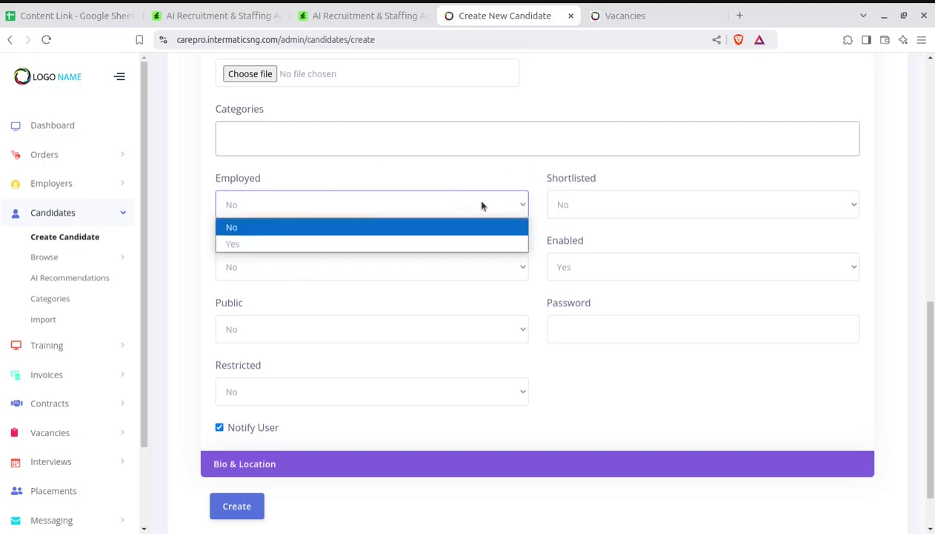
click(576, 409)
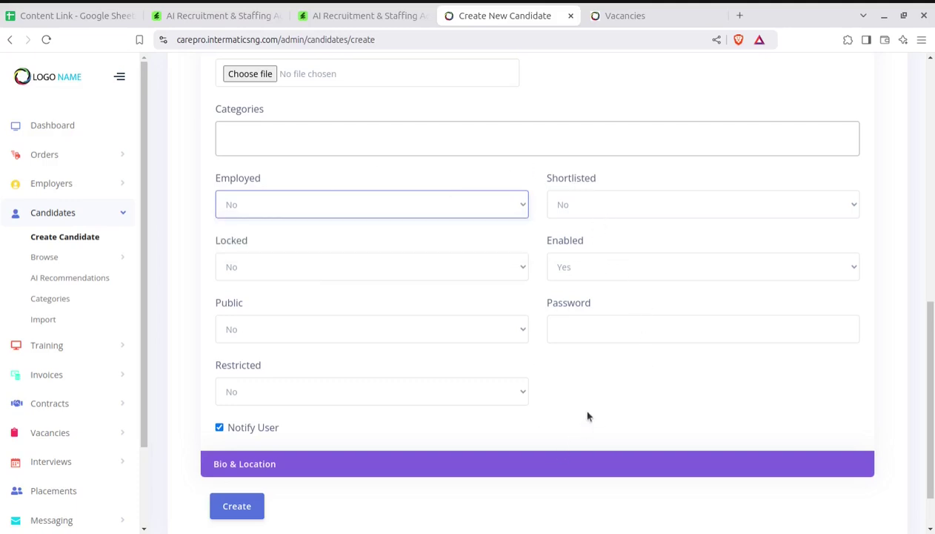
List all ten candidates through Browse > All Candidates.
scroll(297, 416, down, 1)
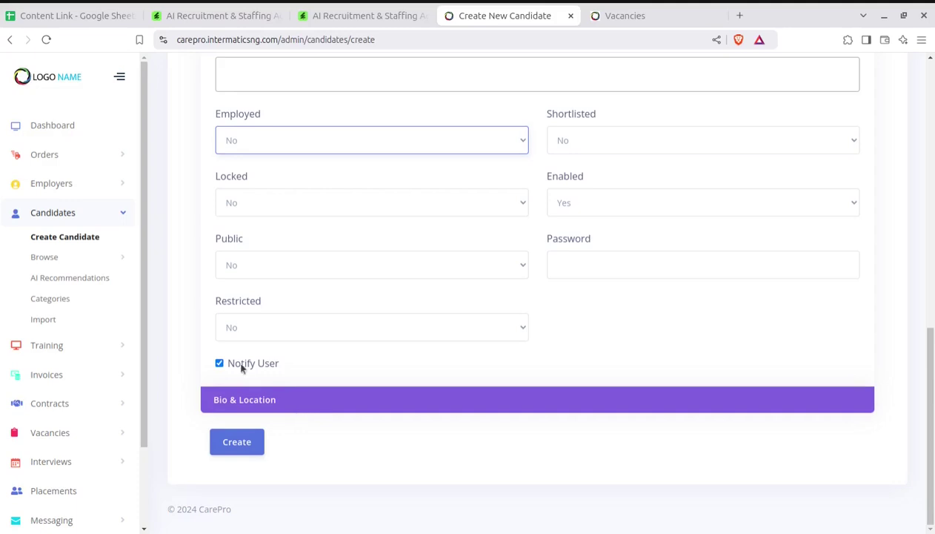
click(57, 259)
click(59, 280)
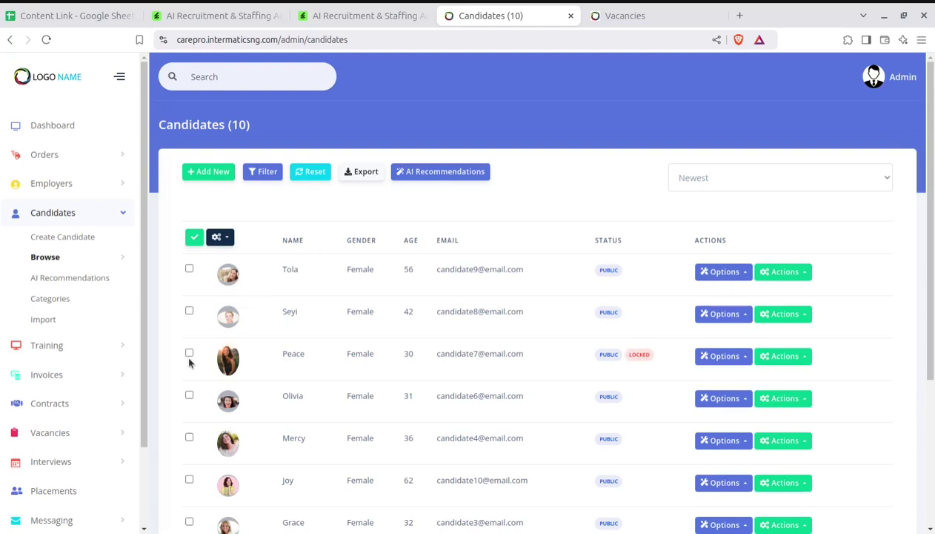
Tick a candidate row, inspect the Options and status Actions menus, then open AI Recommendations.
click(189, 311)
click(732, 318)
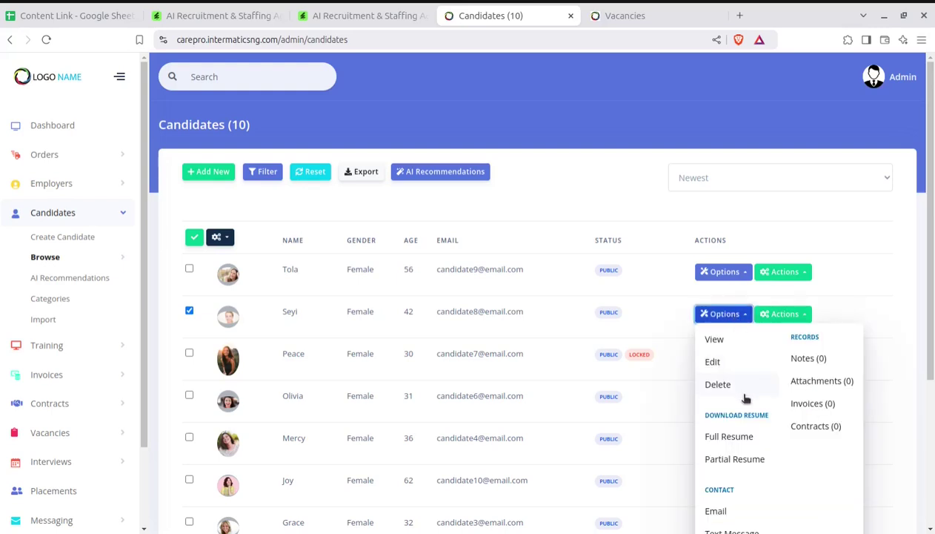
scroll(748, 393, down, 2)
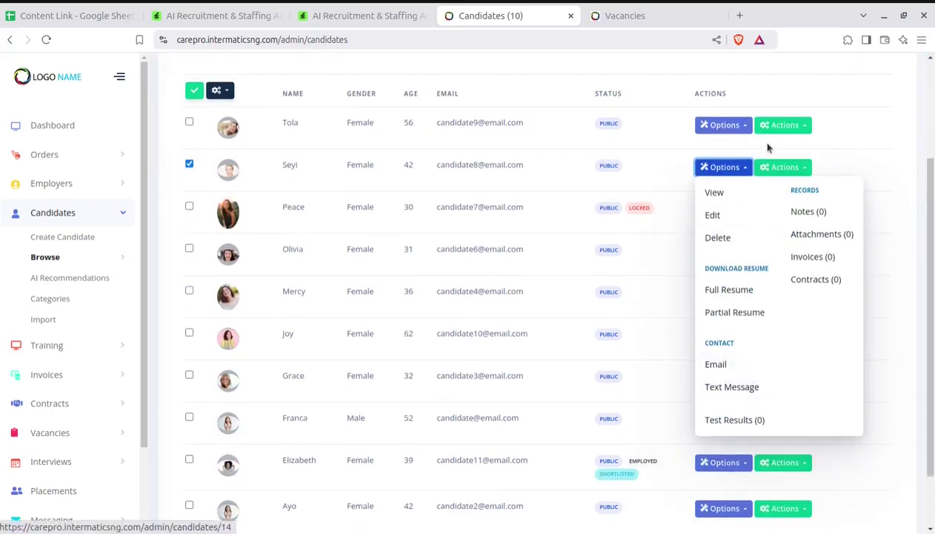
click(800, 126)
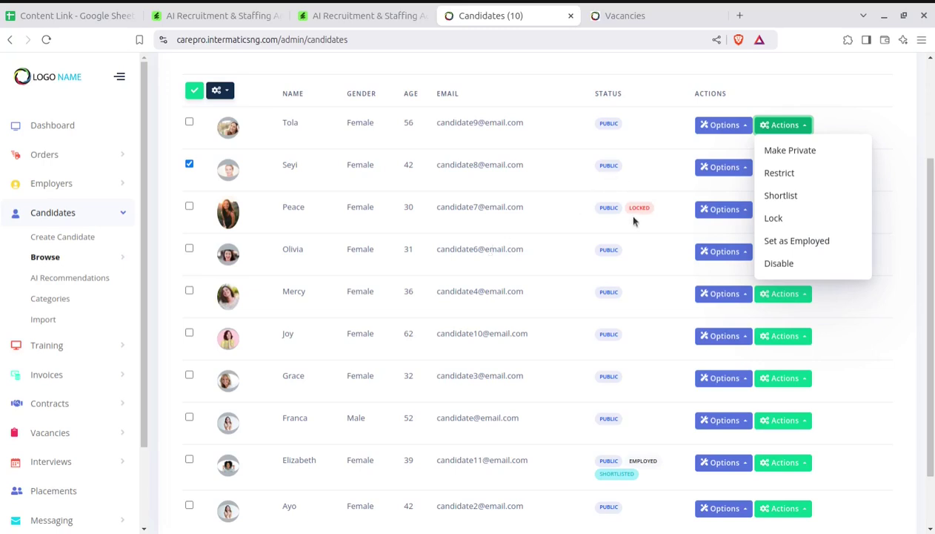
click(45, 278)
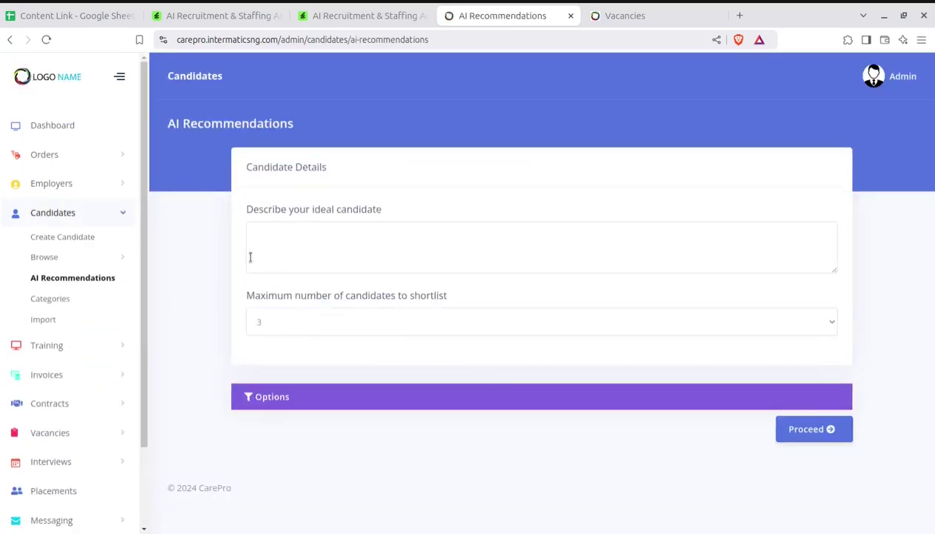
Start an ideal-candidate description, then view candidate Categories and the Import Candidate page.
click(296, 234)
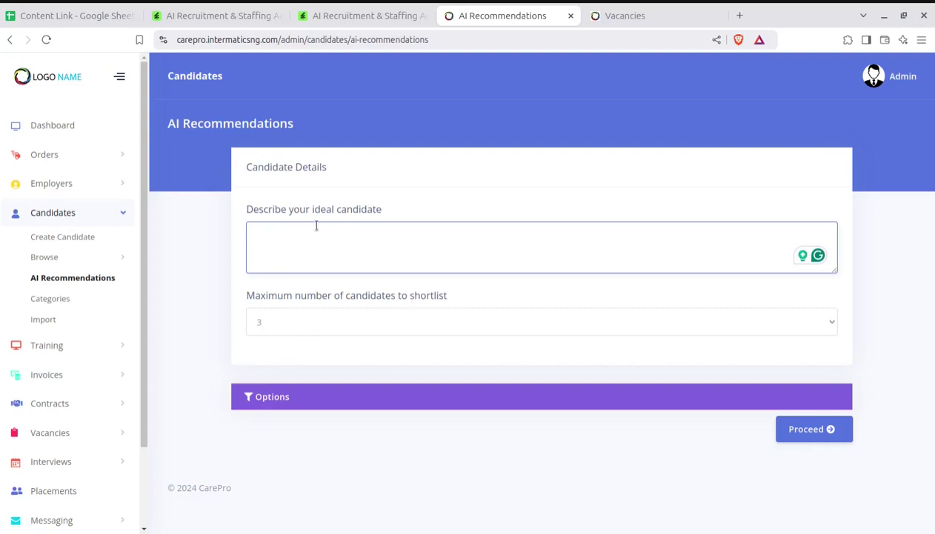
click(45, 300)
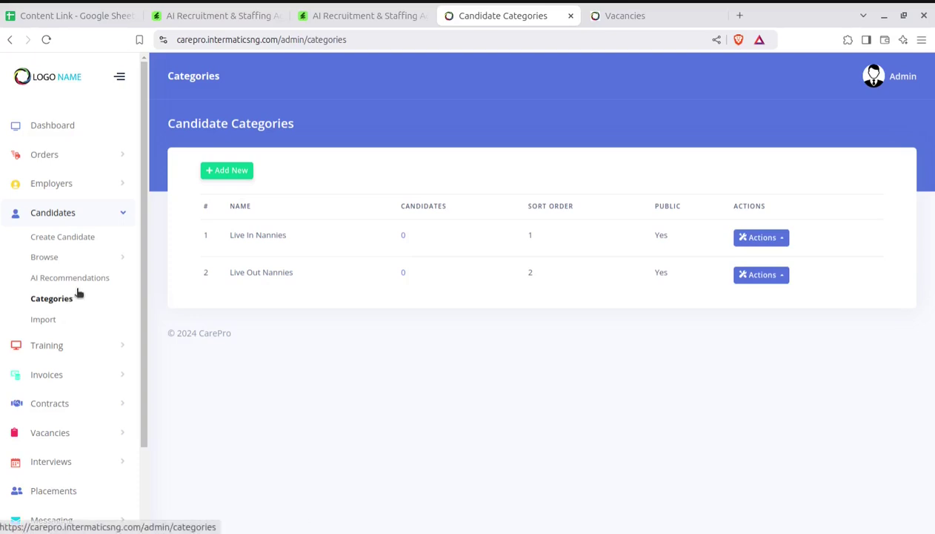
click(42, 320)
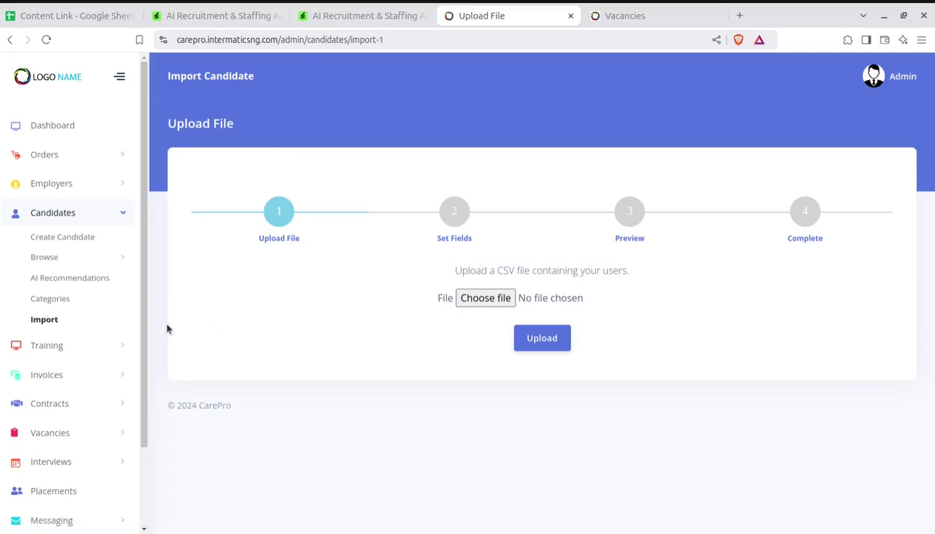
click(47, 346)
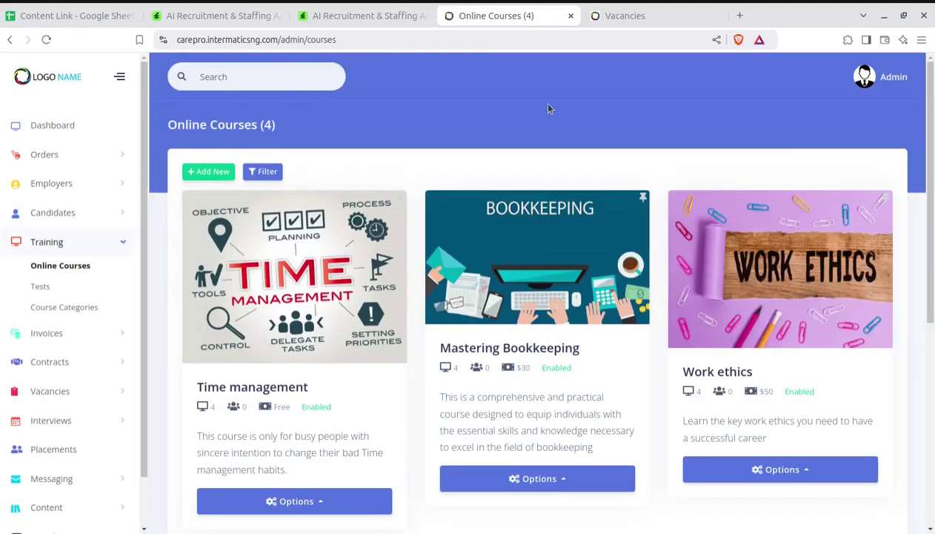
Open the public site's home page, scroll its profiles and courses, then return to admin.
click(610, 17)
scroll(362, 289, up, 5)
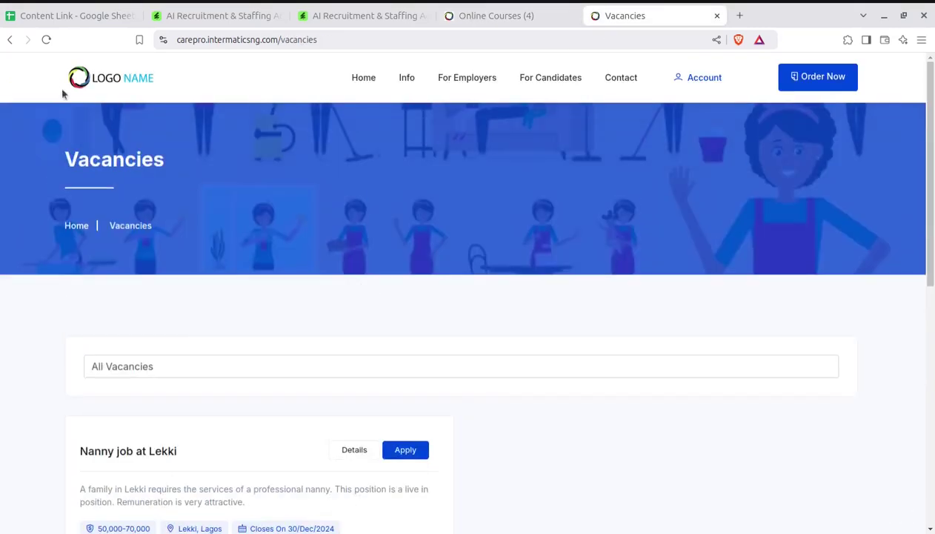
click(87, 84)
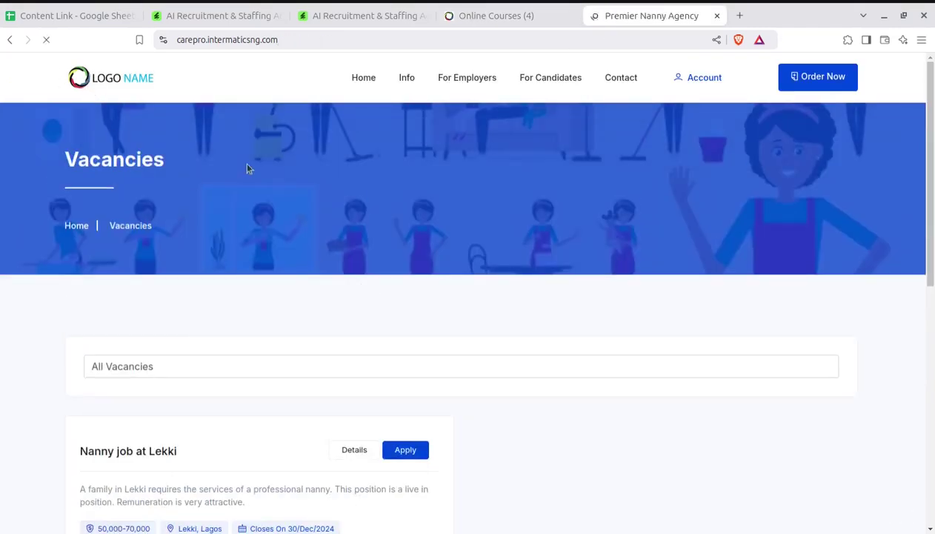
scroll(406, 230, down, 10)
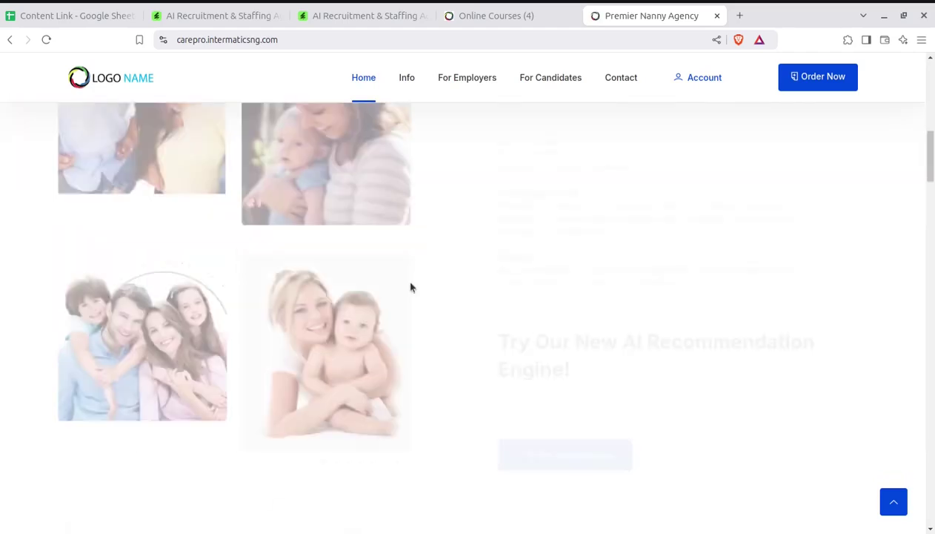
scroll(411, 286, down, 10)
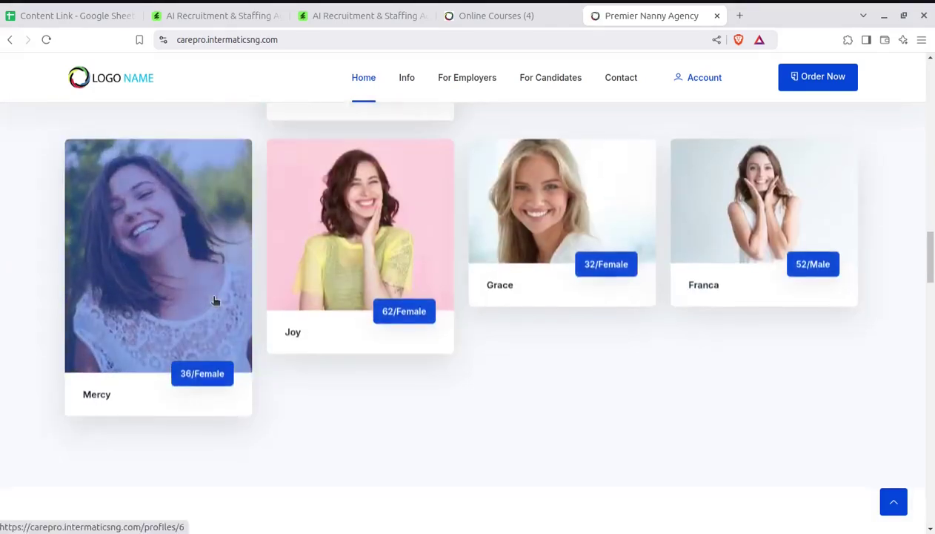
scroll(211, 301, down, 5)
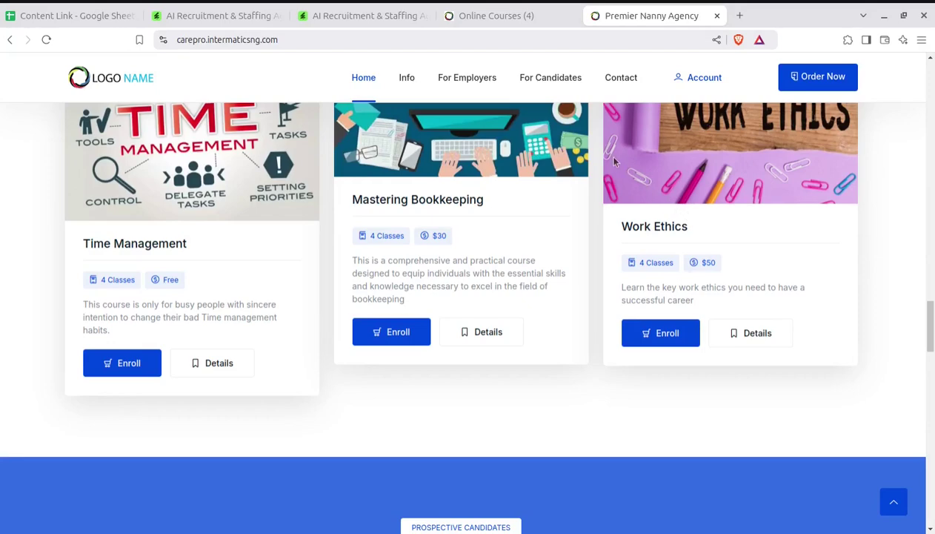
click(474, 16)
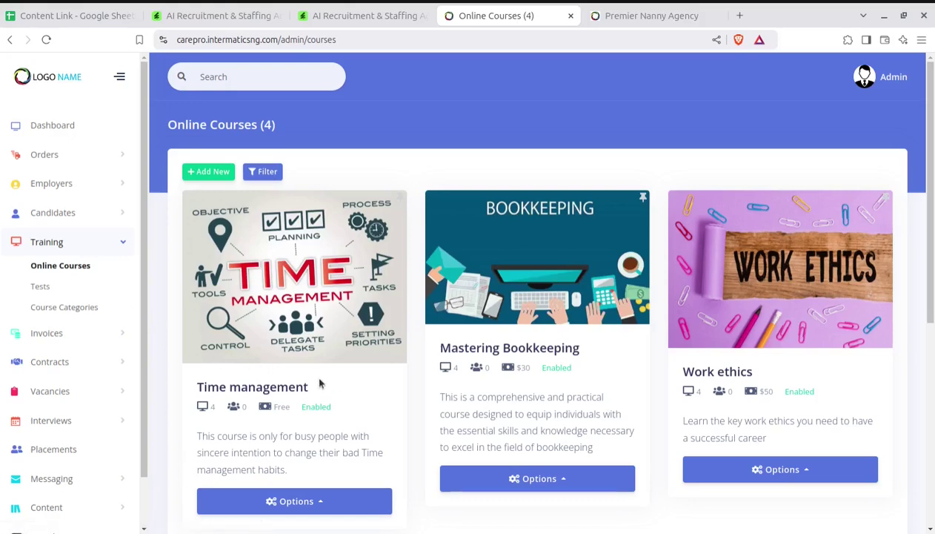
Try the Time management course, close the Server Error tab, and open the Tests list.
click(304, 501)
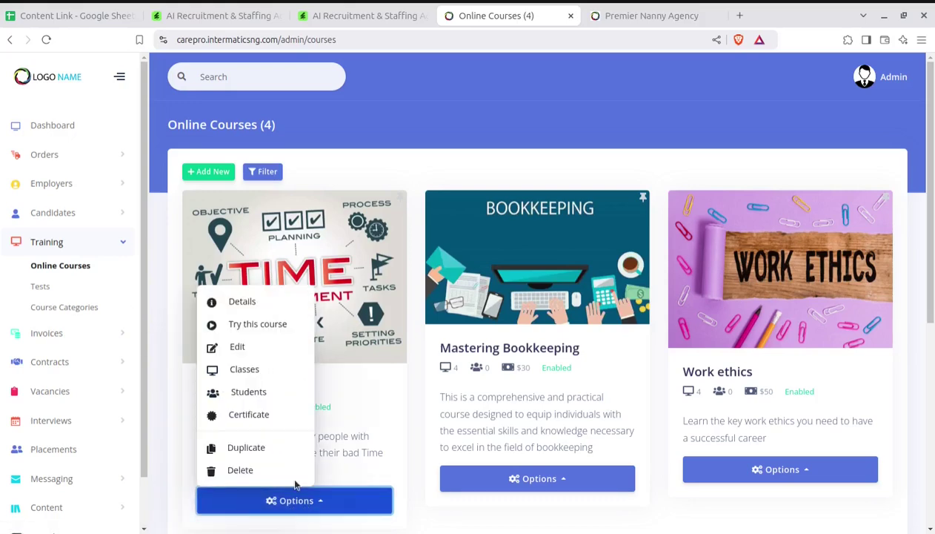
click(245, 330)
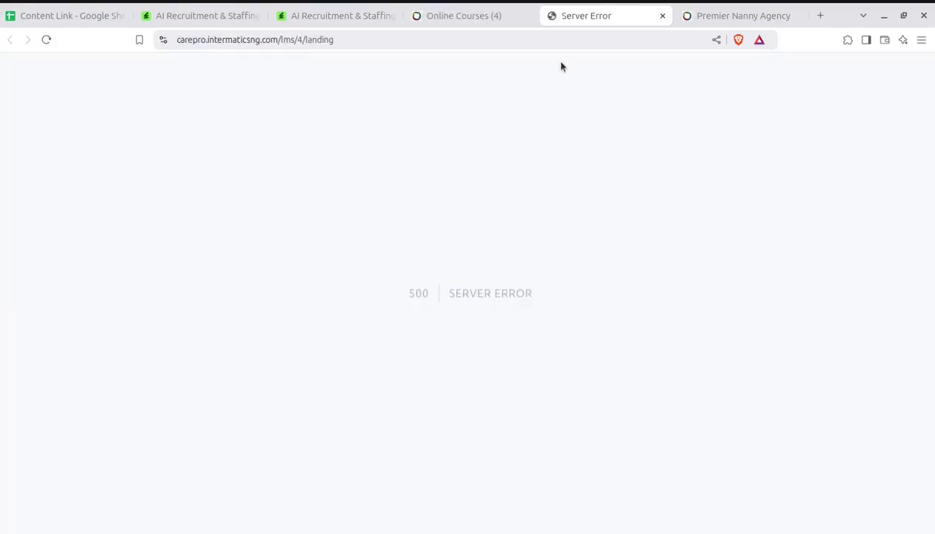
click(663, 15)
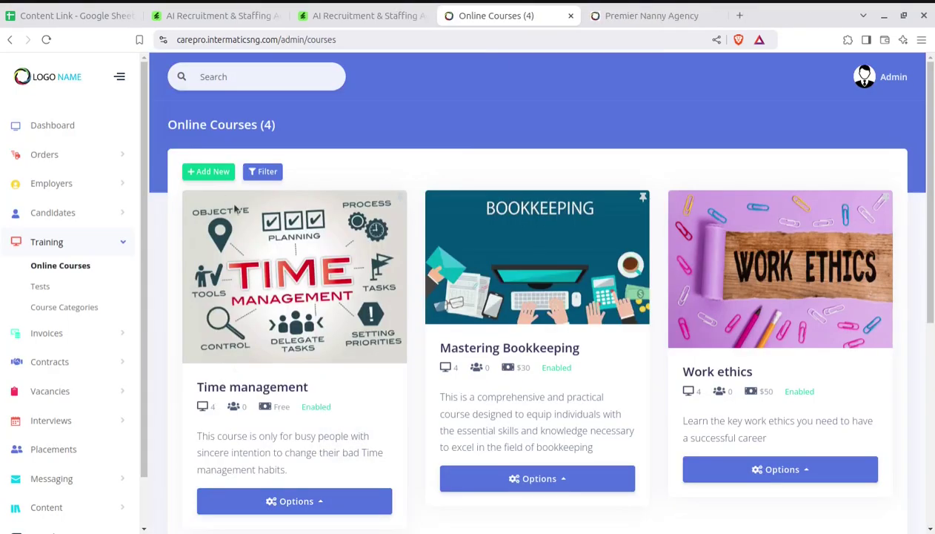
click(250, 504)
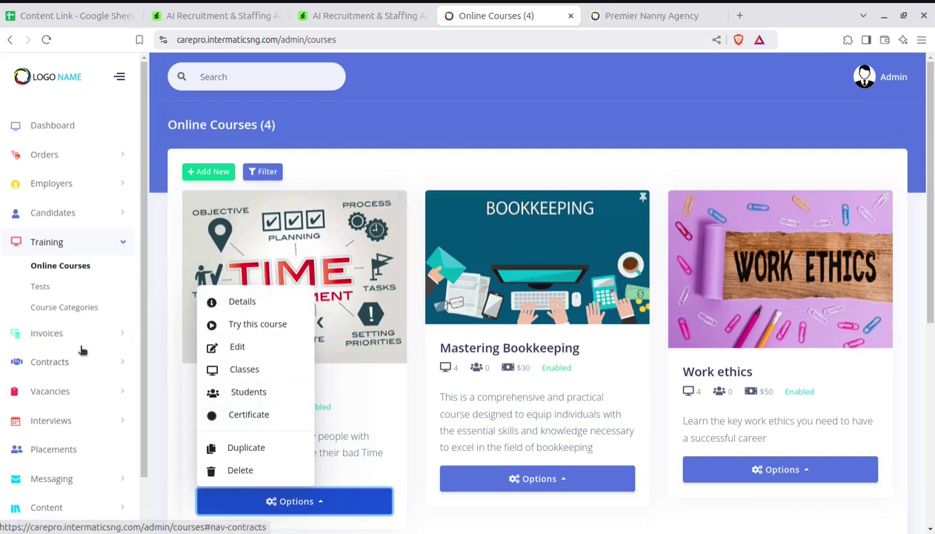
click(41, 288)
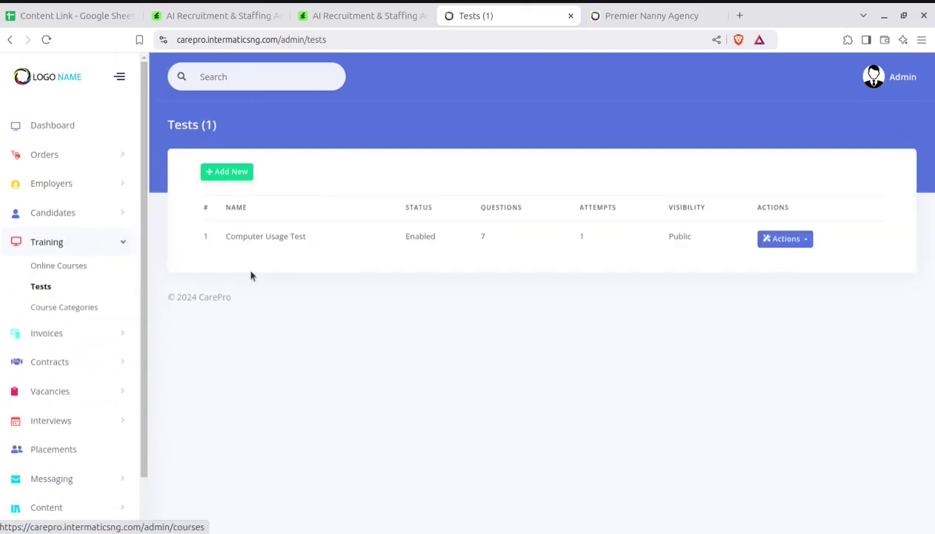
Browse Course Categories, all invoices, Create Invoice and invoice categories, then the Contracts list.
click(52, 307)
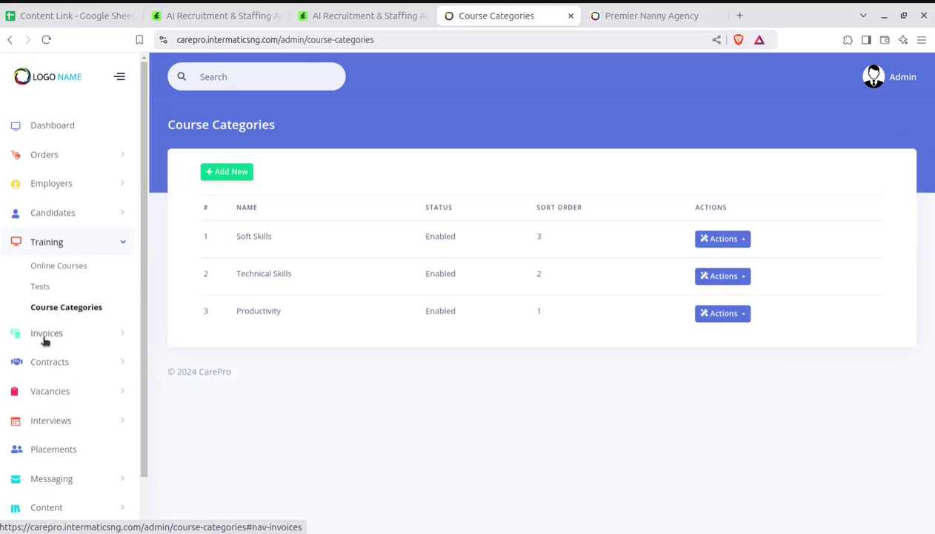
click(45, 337)
click(42, 297)
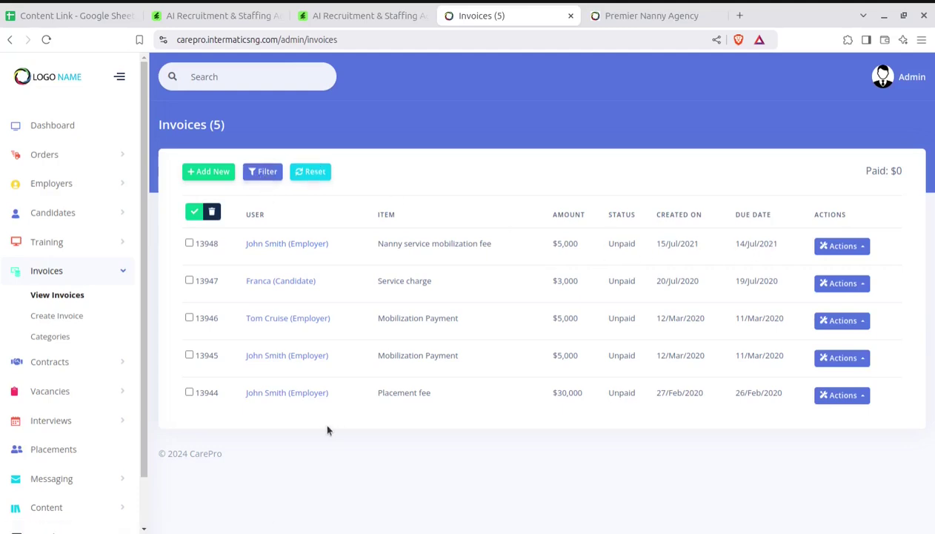
click(60, 317)
click(51, 337)
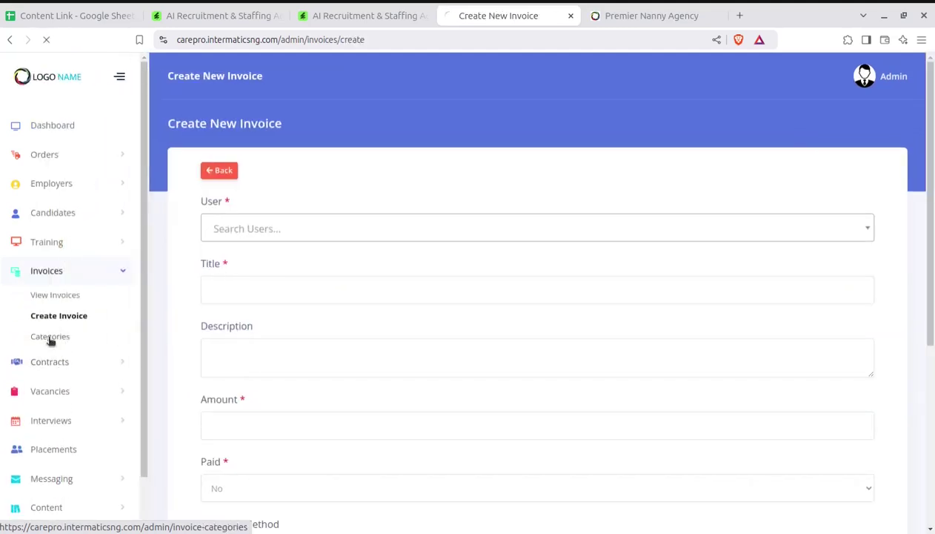
click(50, 364)
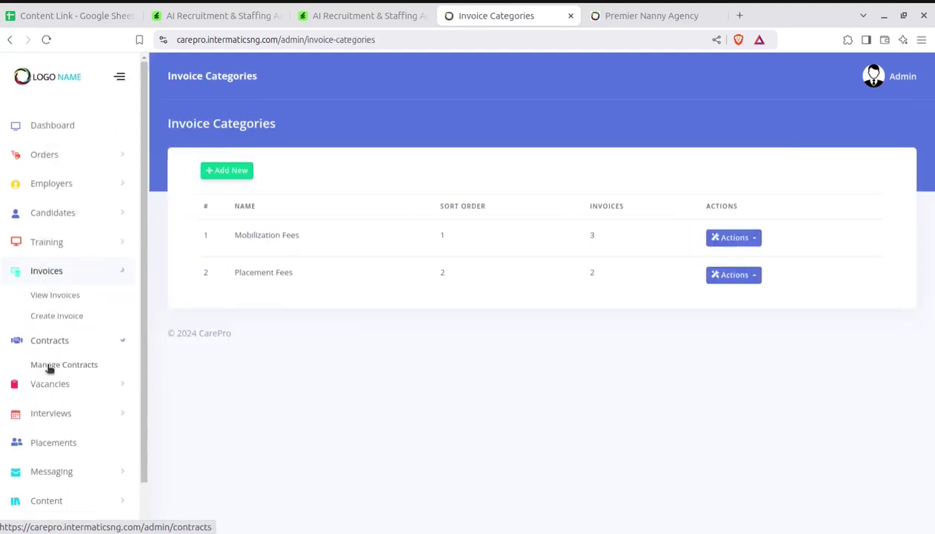
click(53, 324)
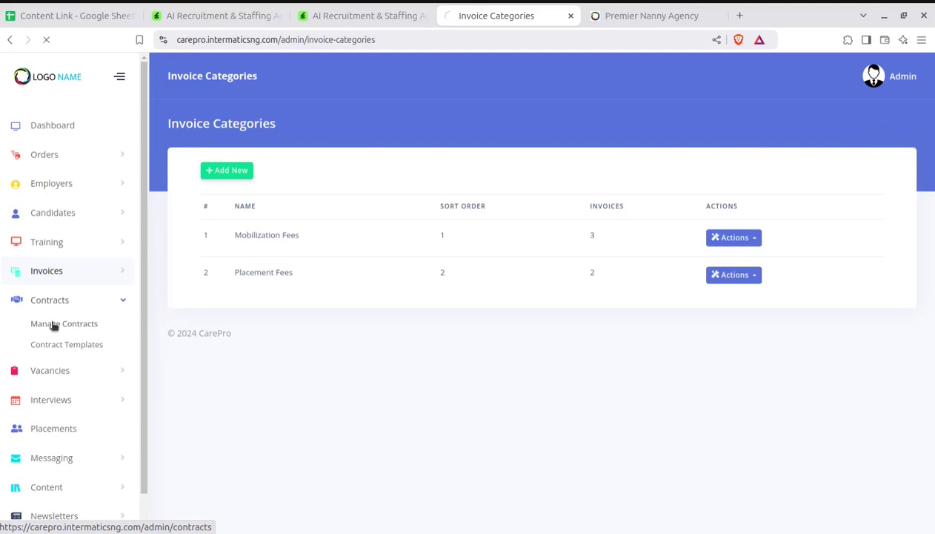
mouse_move(260, 249)
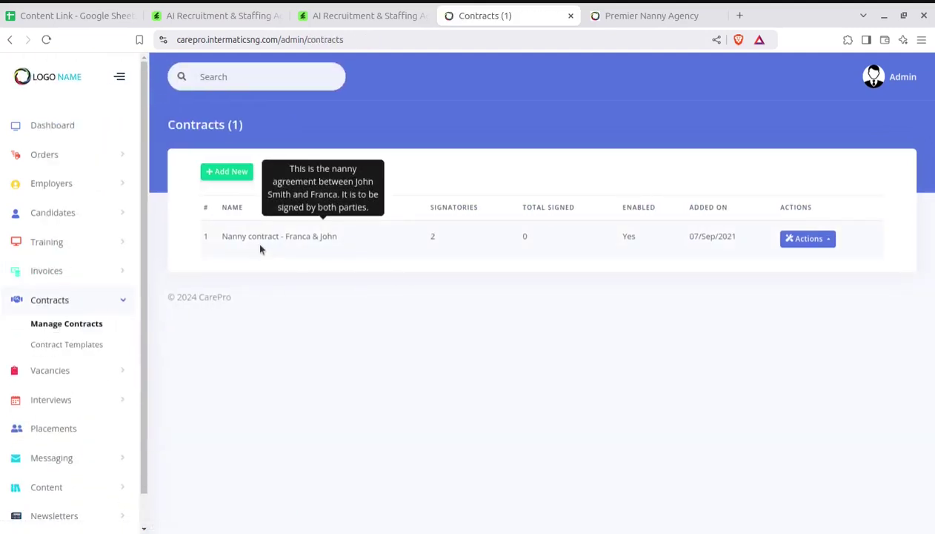
Try Add New contract, go back, and open the Standard Nanny Agreement template for editing.
click(229, 171)
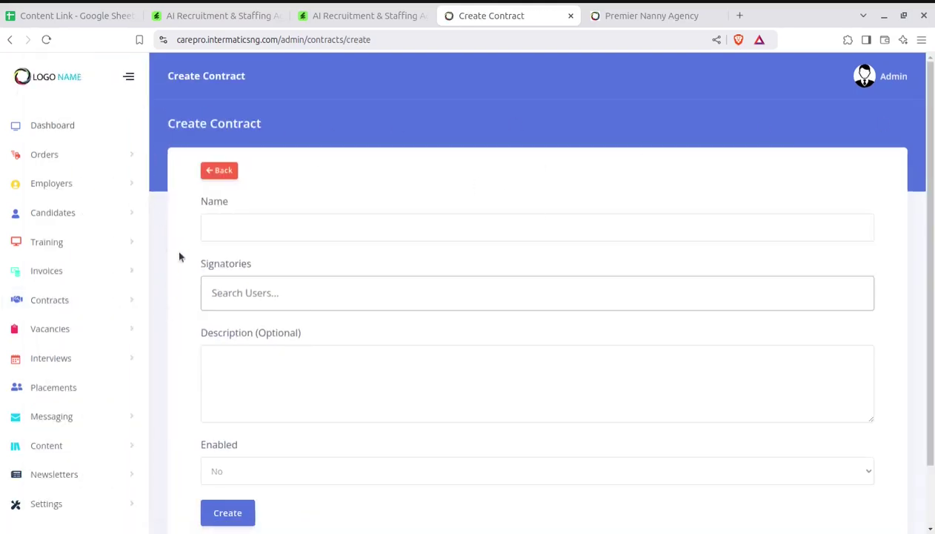
click(211, 171)
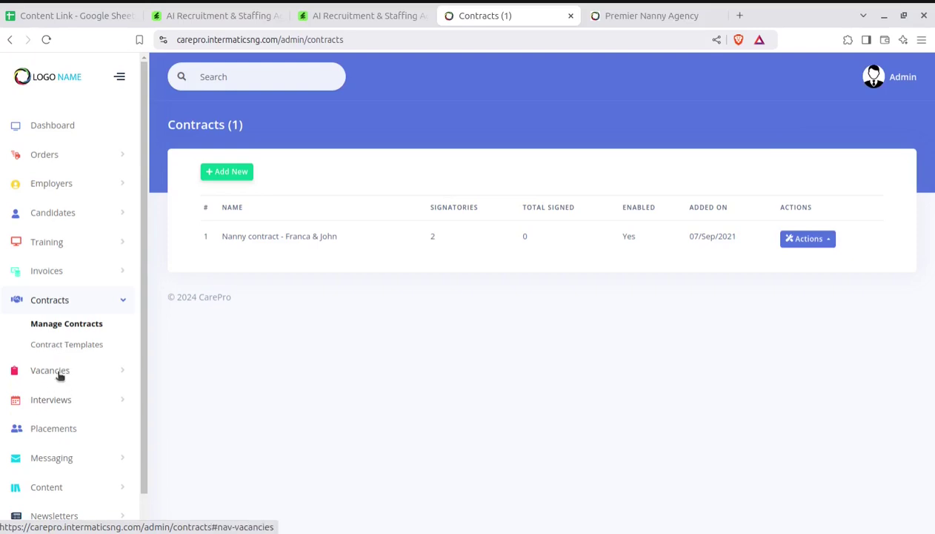
click(58, 346)
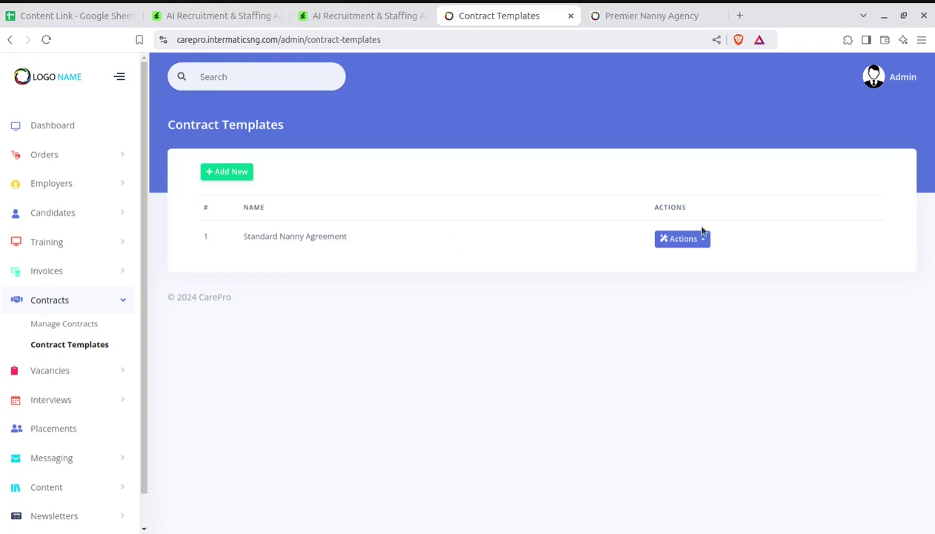
click(683, 240)
click(672, 191)
Scroll through the Standard Nanny Agreement's full text, then expand the Vacancies menu.
scroll(415, 349, down, 2)
scroll(555, 392, down, 3)
scroll(547, 391, down, 3)
scroll(547, 391, up, 10)
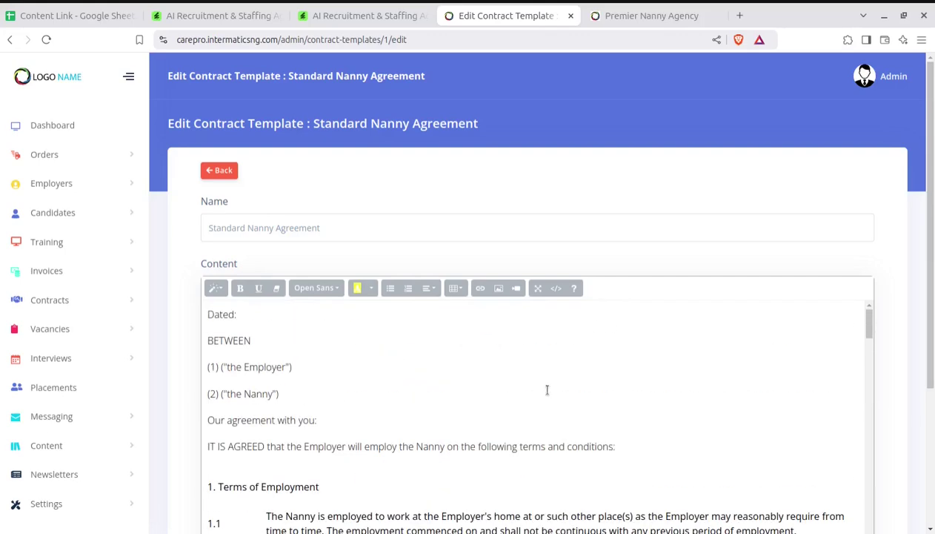
scroll(780, 282, down, 3)
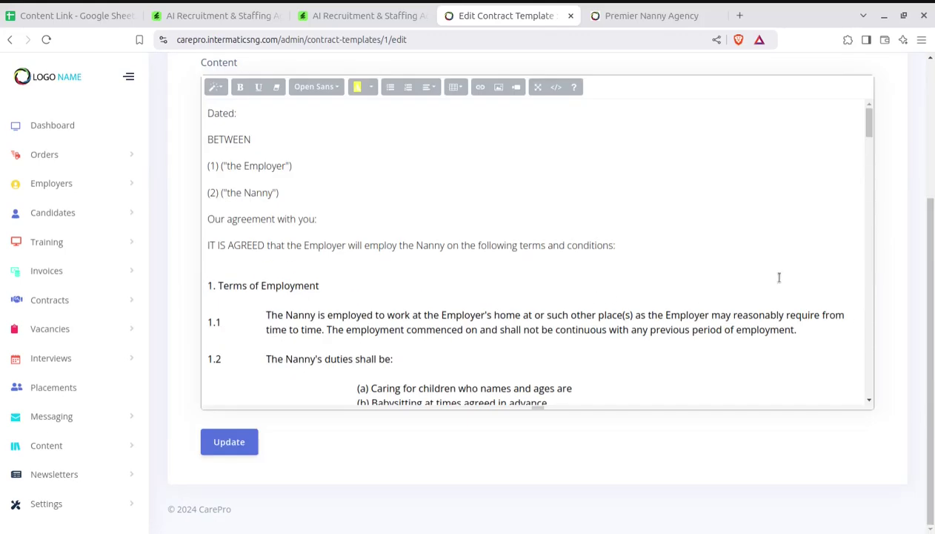
scroll(779, 278, down, 3)
scroll(779, 278, up, 3)
scroll(504, 257, down, 10)
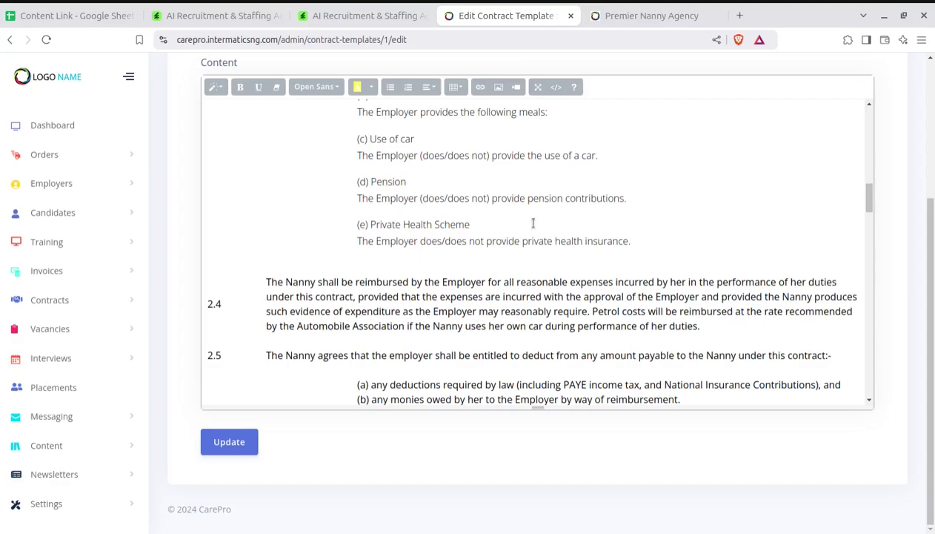
scroll(532, 223, down, 15)
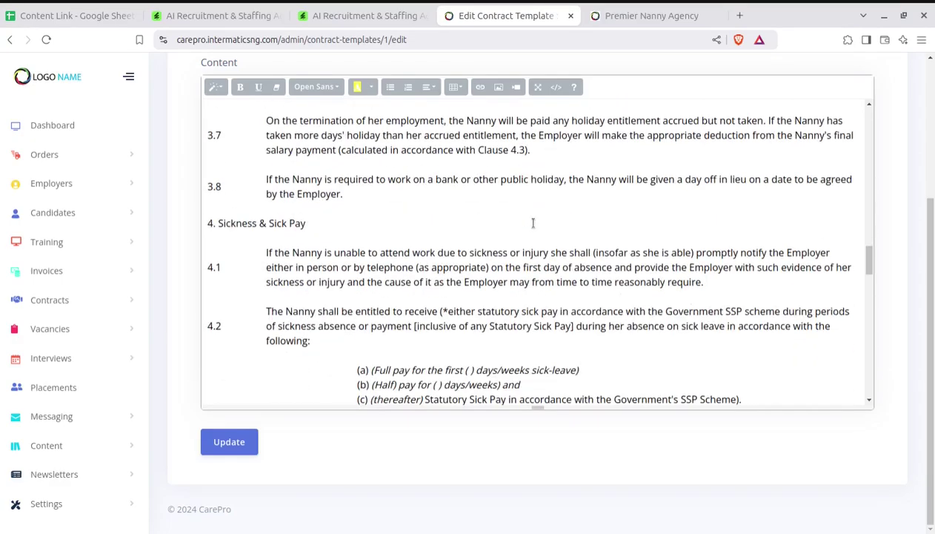
scroll(533, 222, down, 10)
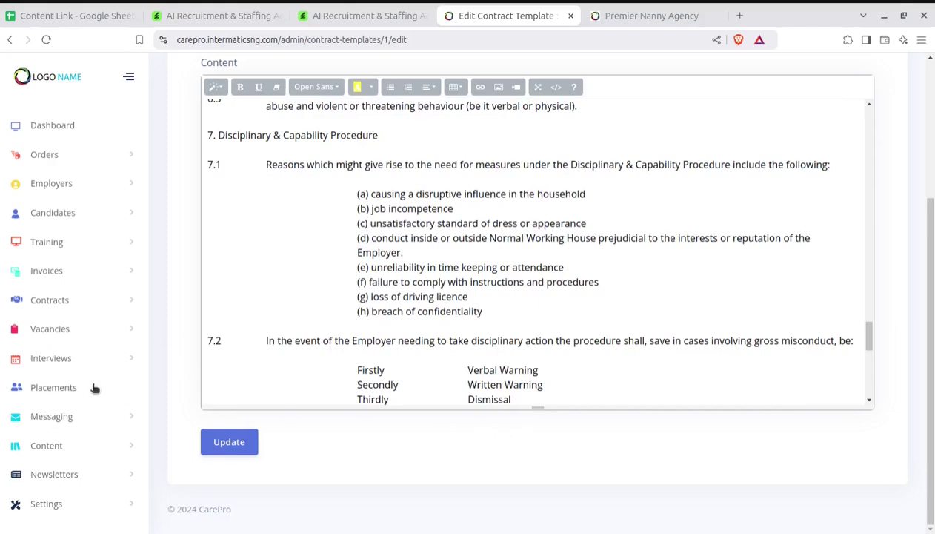
scroll(787, 407, up, 3)
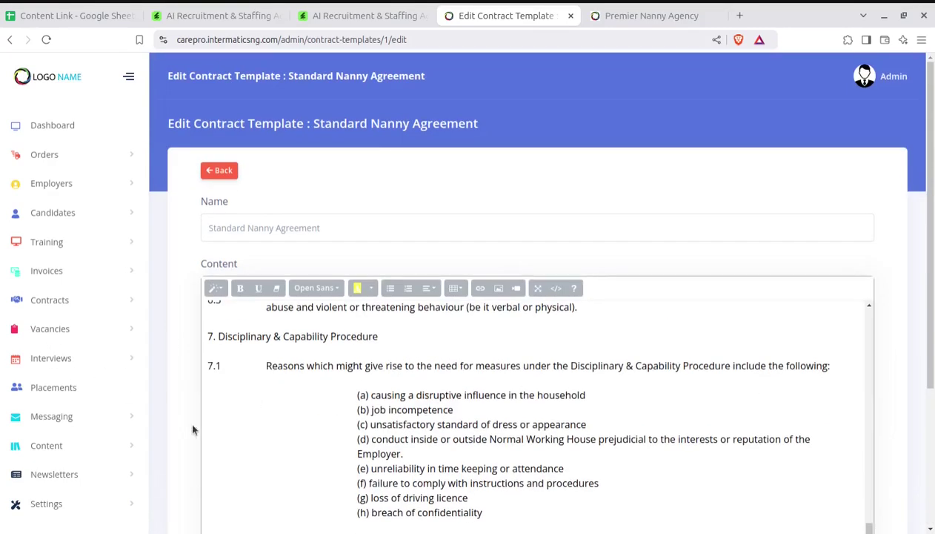
click(82, 328)
click(49, 353)
Open the vacancies list, the School Childcare Giver vacancy's actions, and the Create Vacancy form.
click(52, 374)
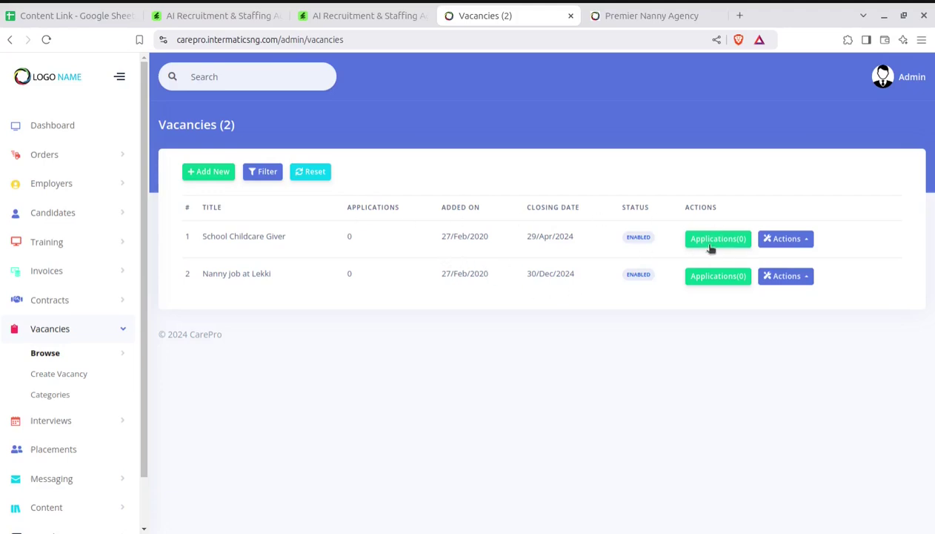
click(795, 239)
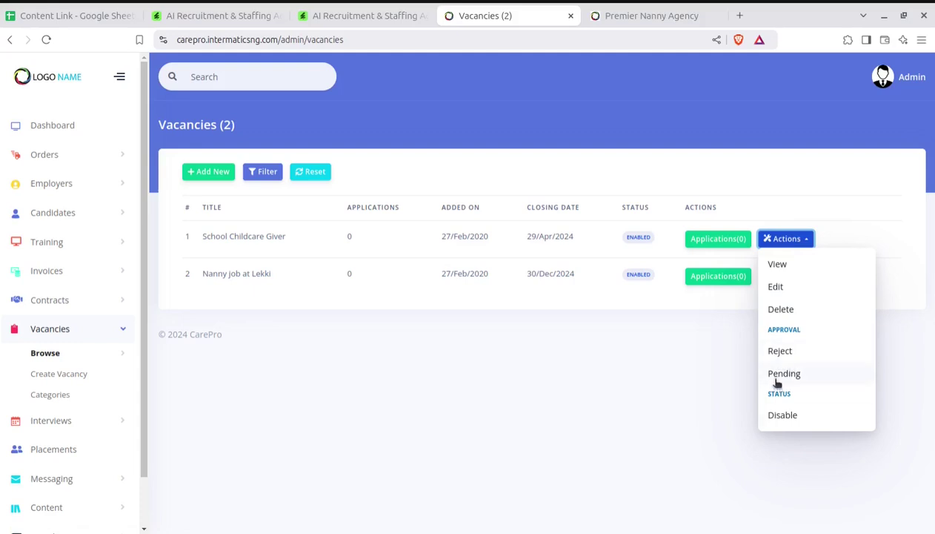
click(56, 382)
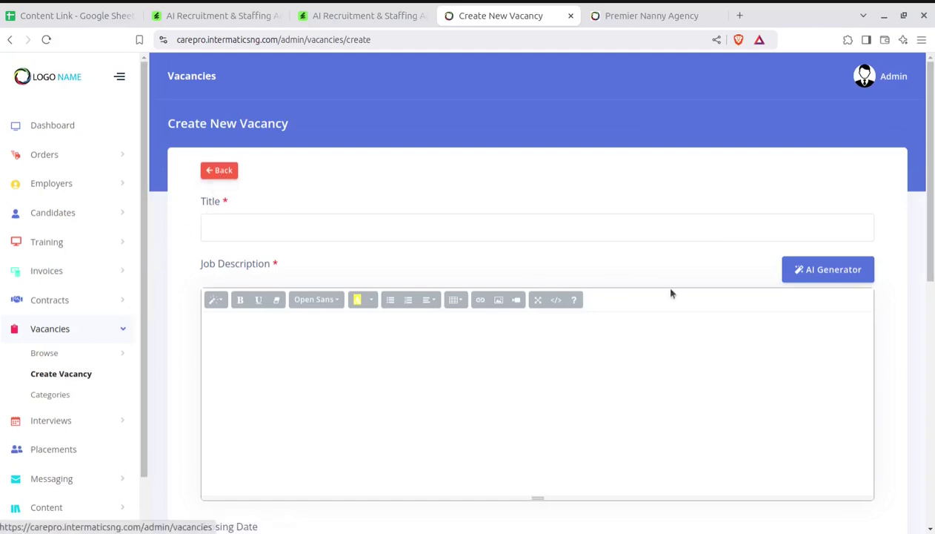
Scroll through the Create Vacancy form, then go to Vacancies > Categories.
scroll(286, 259, down, 5)
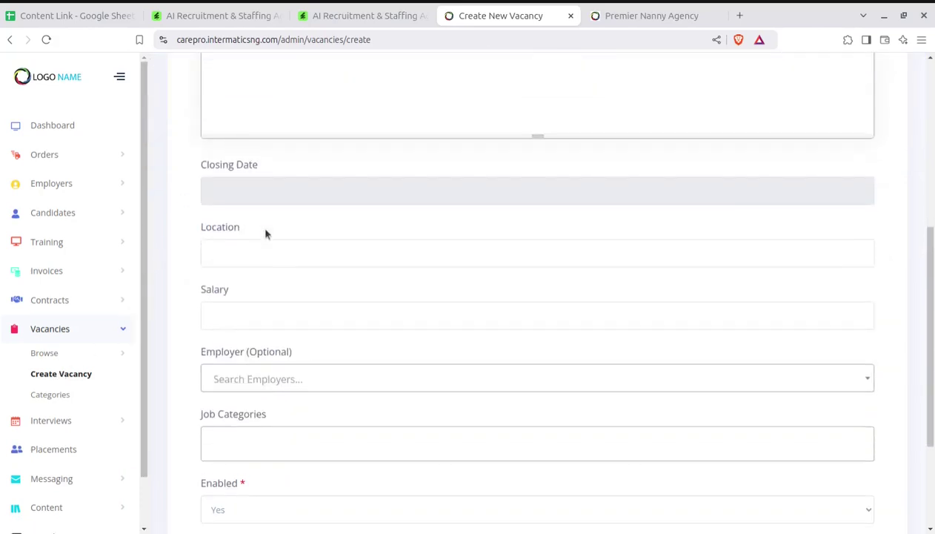
scroll(252, 211, up, 4)
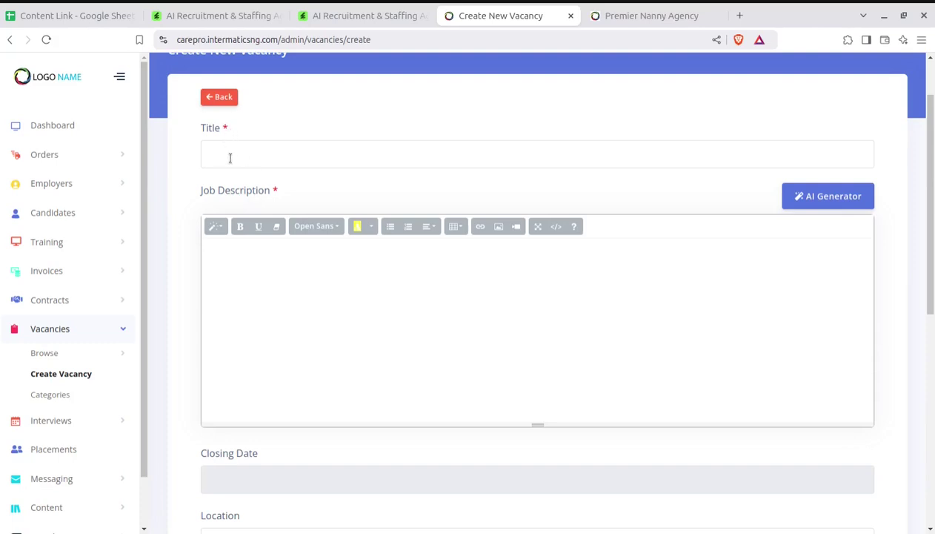
scroll(324, 304, down, 2)
scroll(323, 306, down, 2)
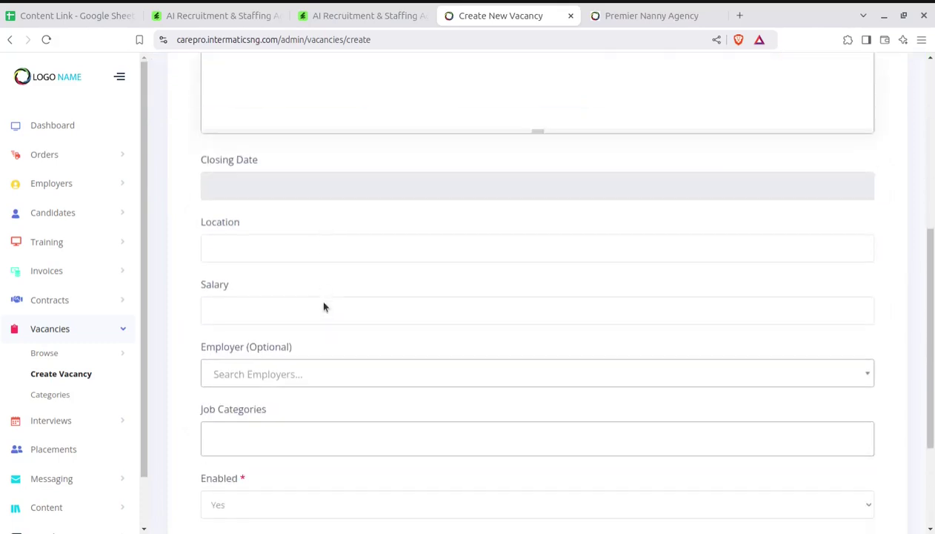
scroll(323, 301, down, 2)
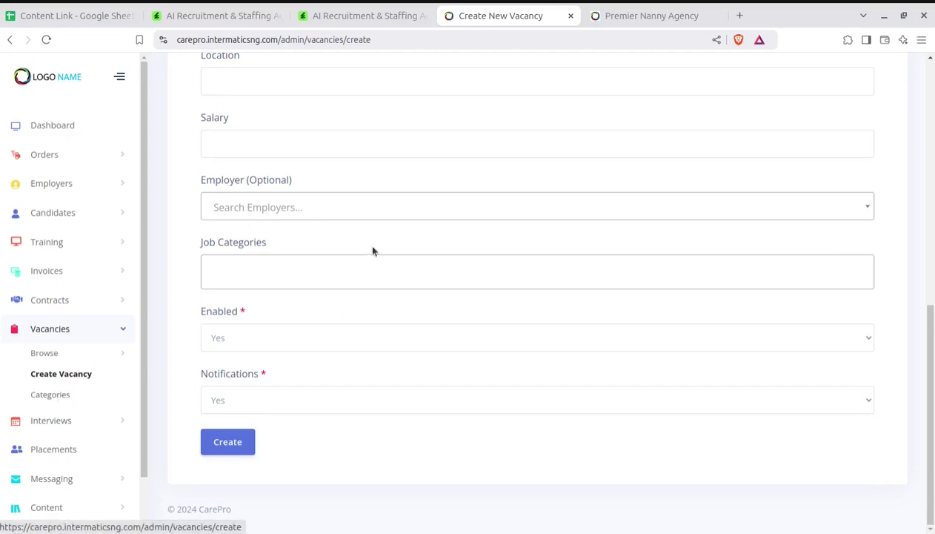
click(56, 398)
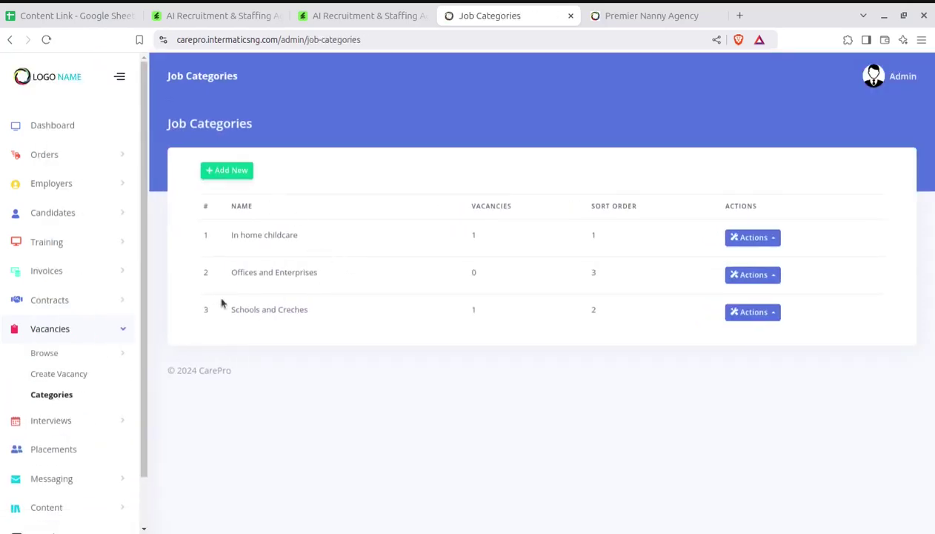
Open the Create Interview form and try its employer search list.
click(45, 422)
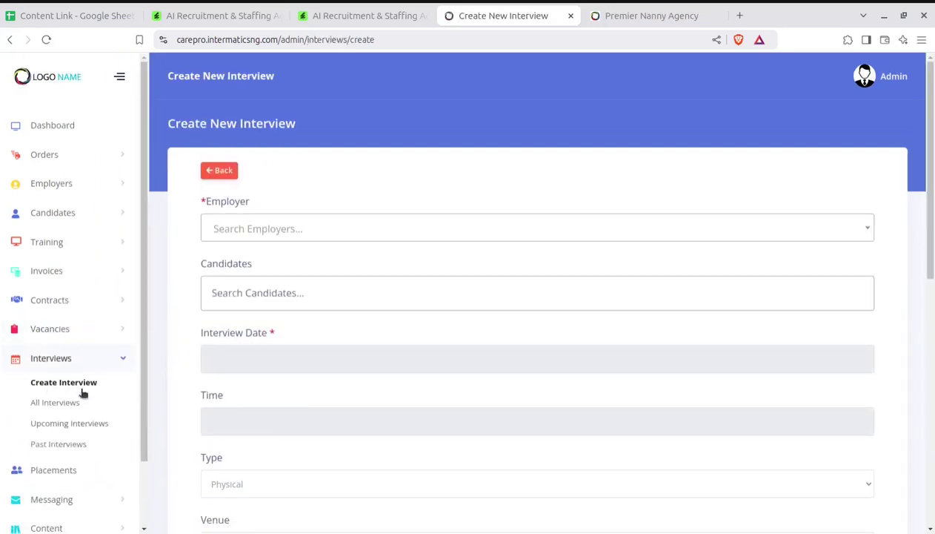
click(278, 232)
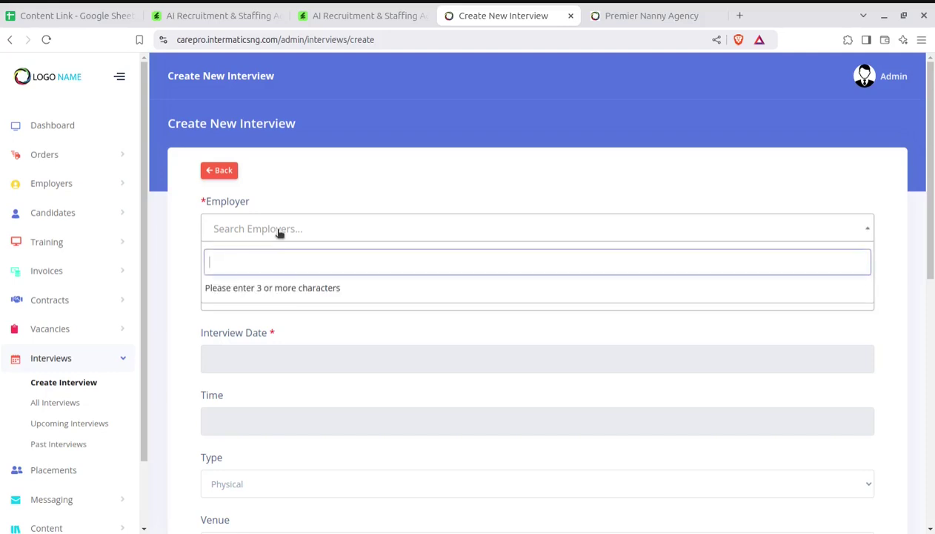
click(424, 392)
scroll(297, 312, down, 2)
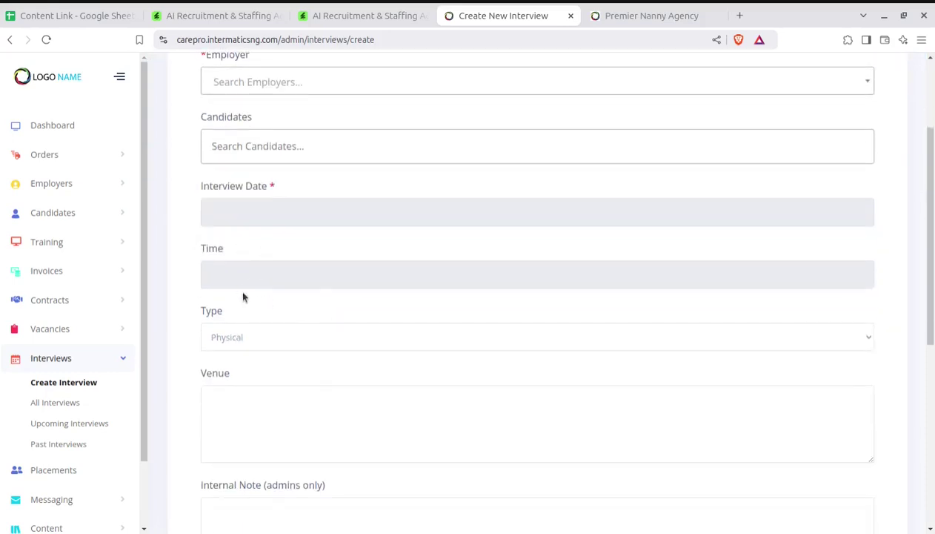
scroll(340, 381, down, 5)
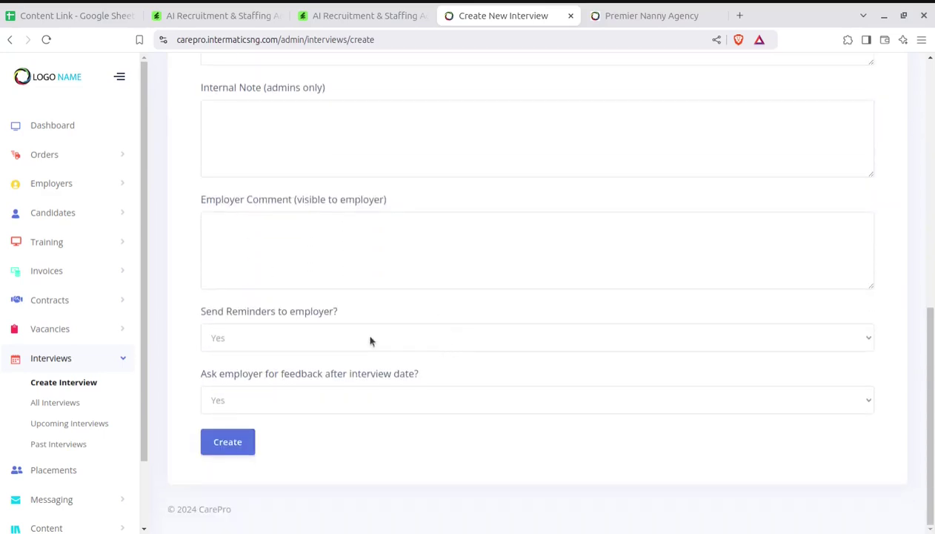
Check Upcoming and Past Interviews, then show the Placements list.
click(48, 430)
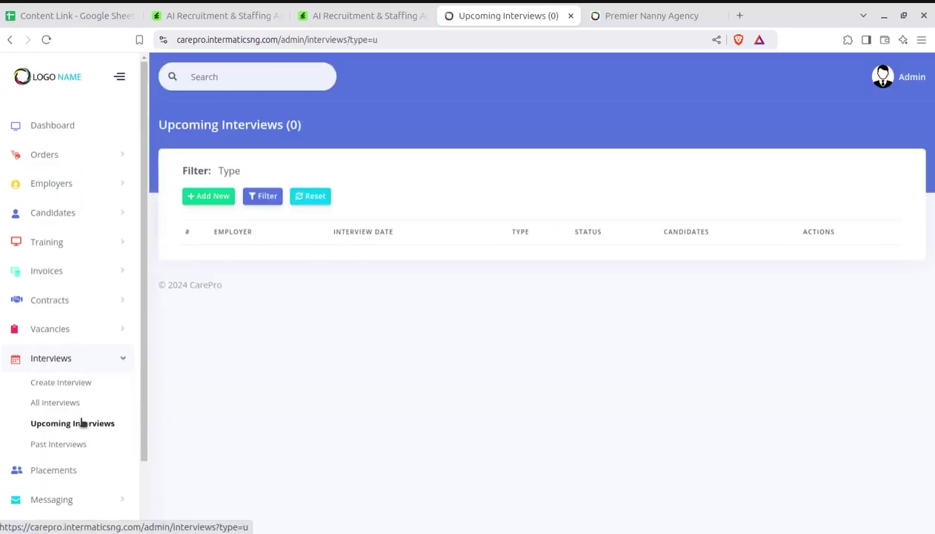
scroll(44, 415, down, 2)
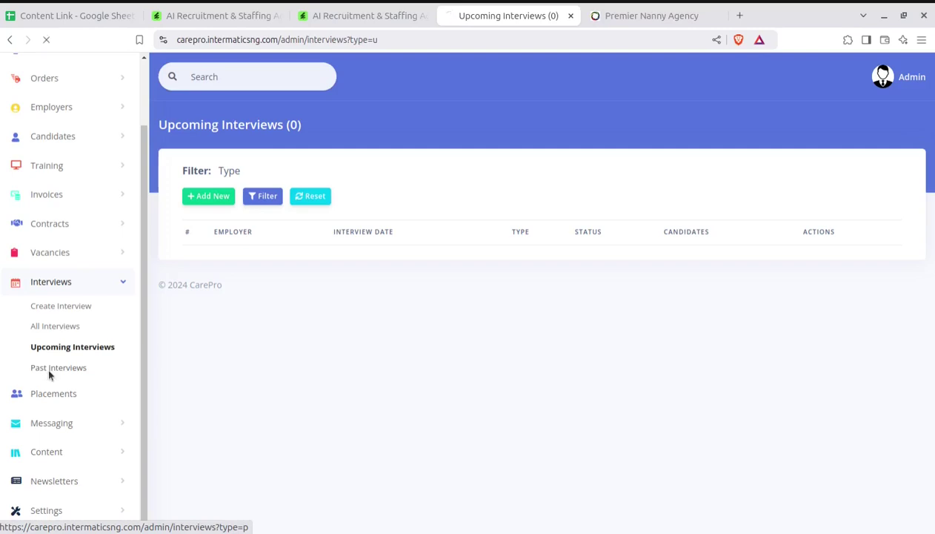
click(49, 369)
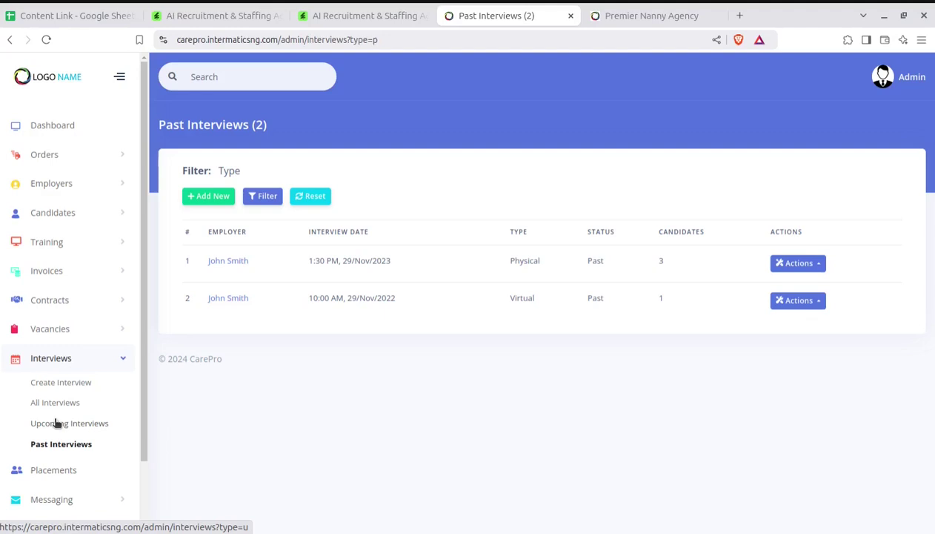
click(57, 469)
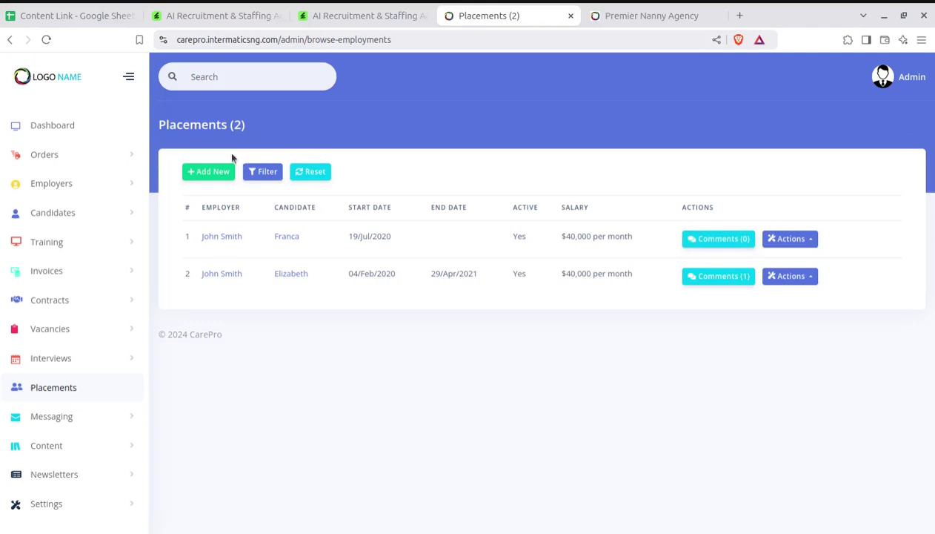
Show the first placement's actions and expand Messaging > Email in the sidebar.
click(788, 239)
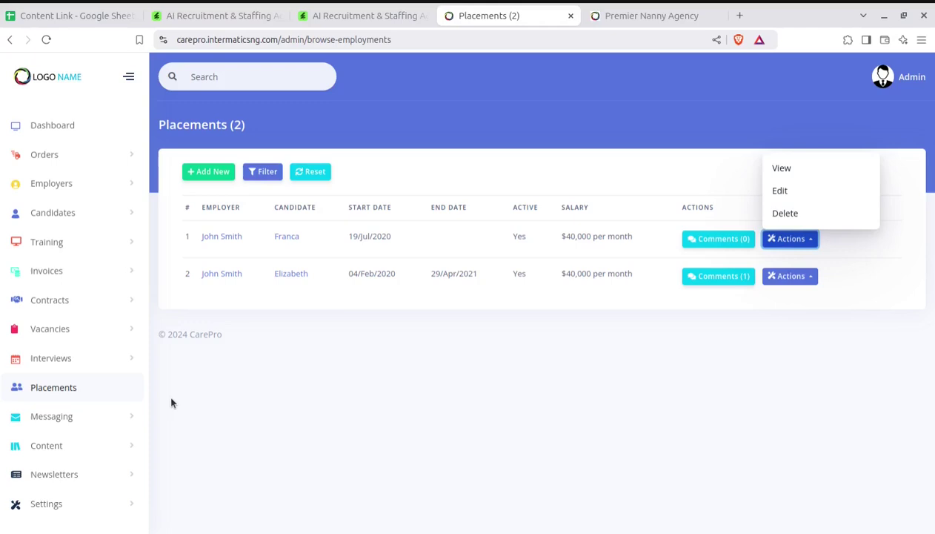
click(68, 420)
scroll(67, 422, down, 1)
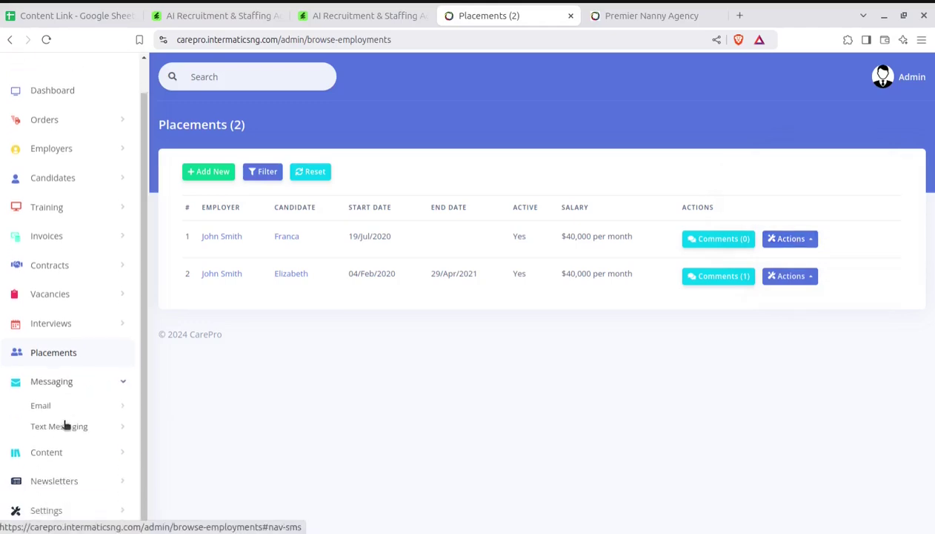
click(41, 411)
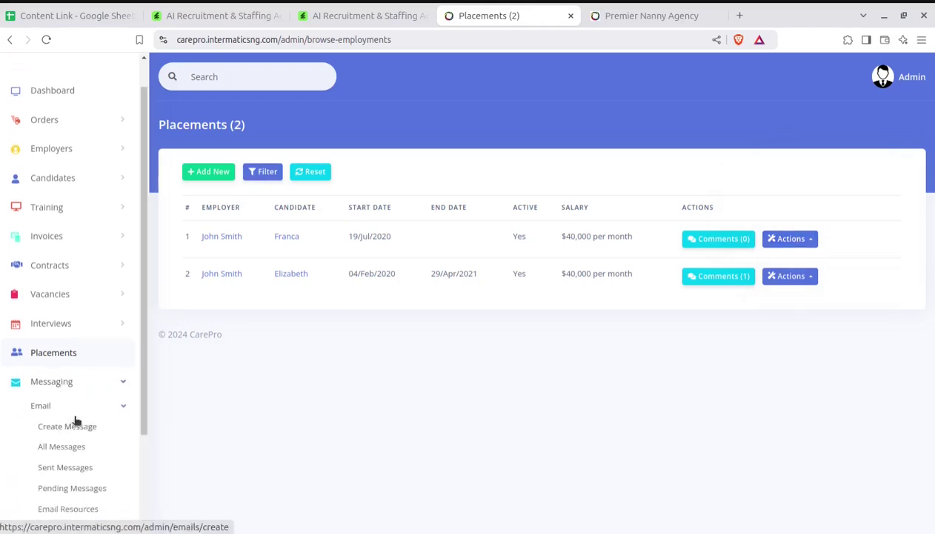
scroll(77, 424, down, 3)
Review the Create Message email form, then go to All Messages.
click(70, 303)
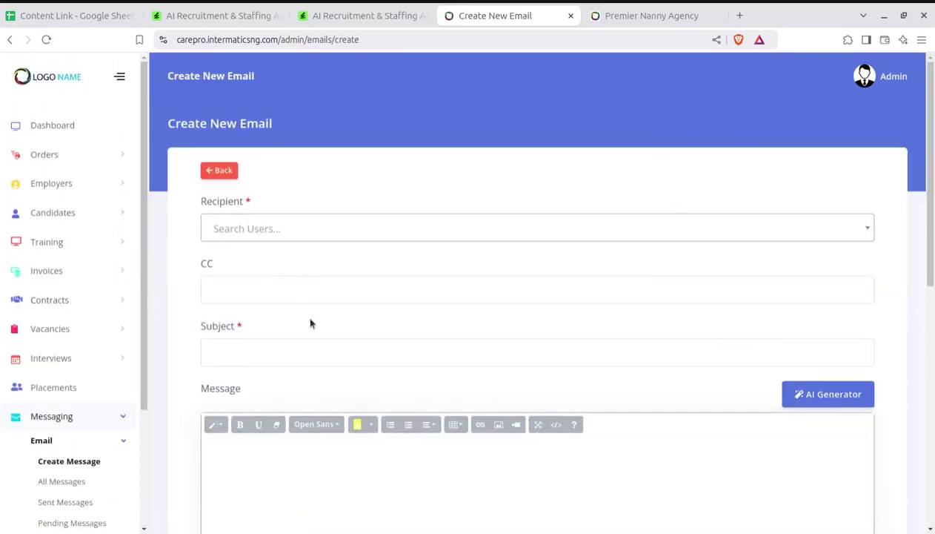
scroll(311, 323, down, 5)
scroll(272, 407, down, 2)
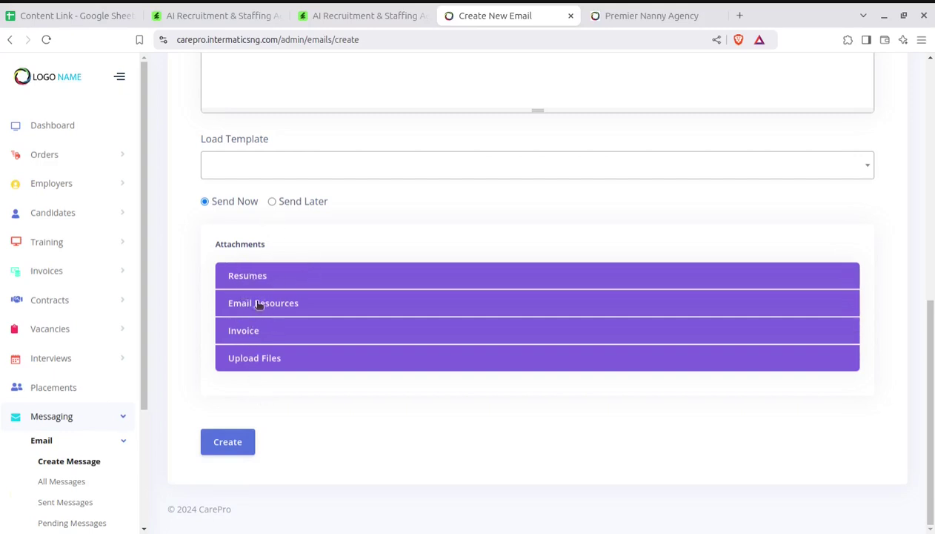
scroll(136, 424, down, 2)
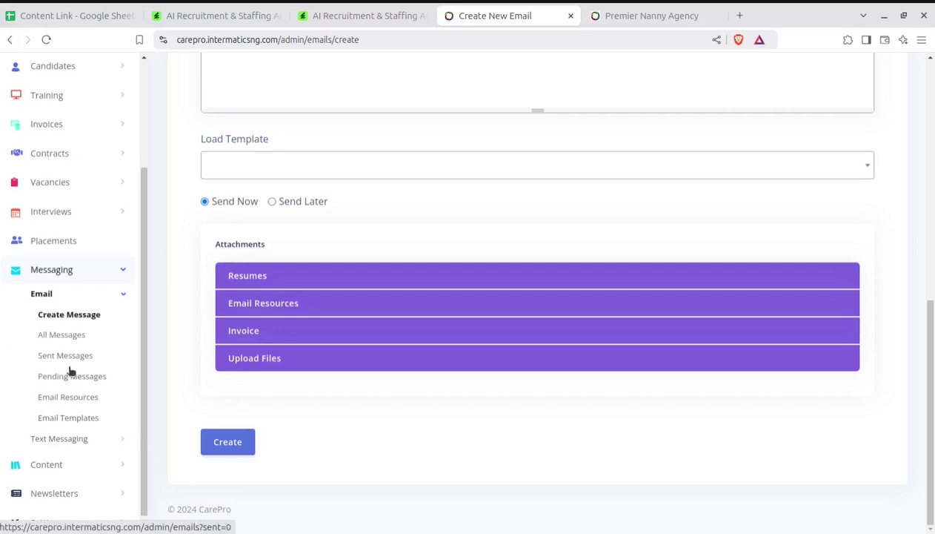
click(66, 337)
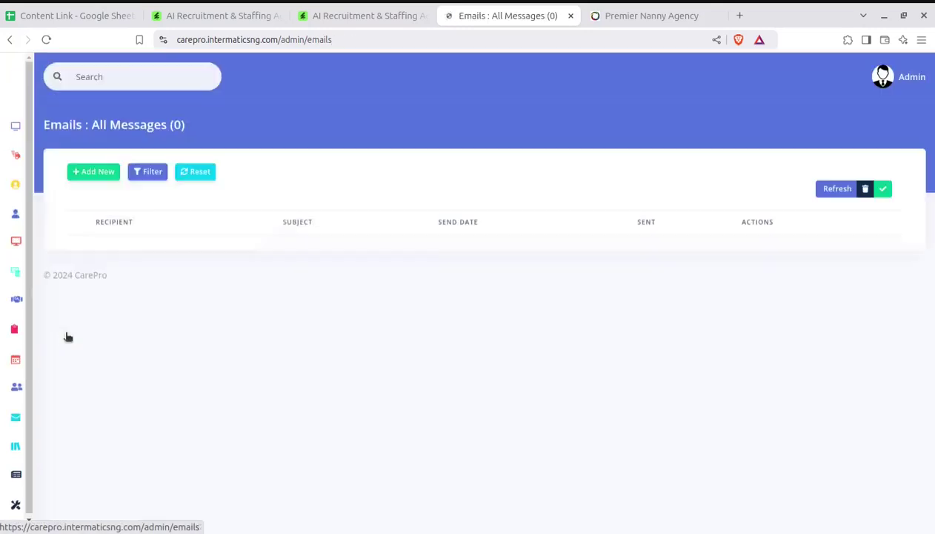
Expand Content, Articles, Blog and Newsletters in the sidebar, then go to the public home page via the logo.
scroll(102, 386, down, 1)
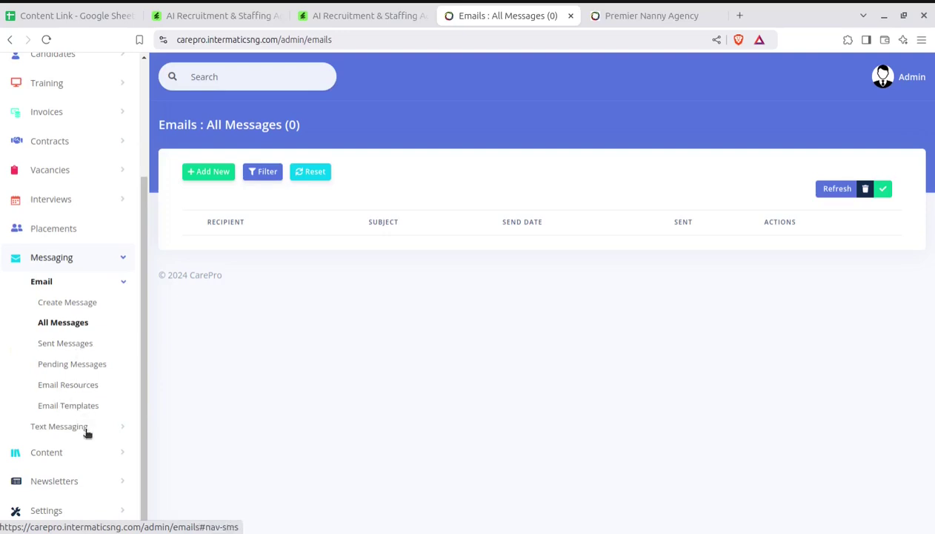
click(54, 460)
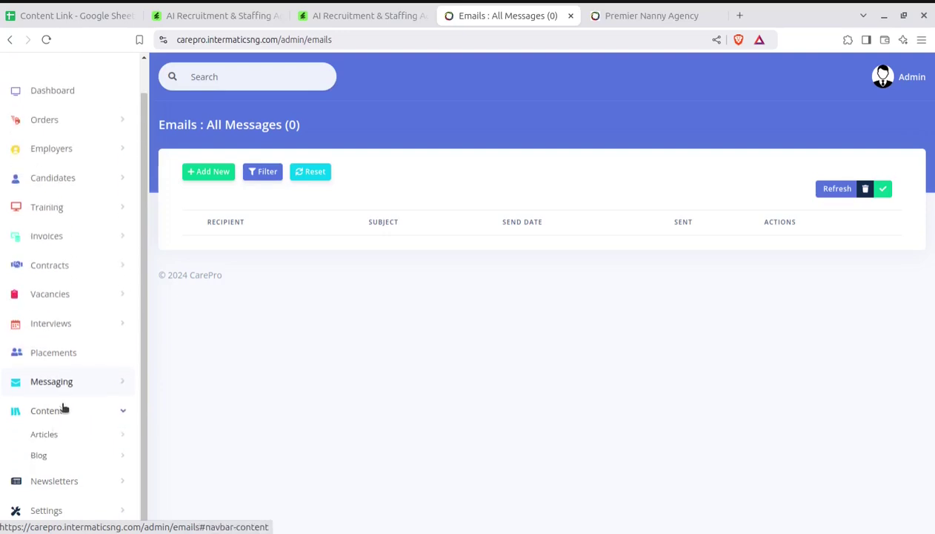
click(46, 434)
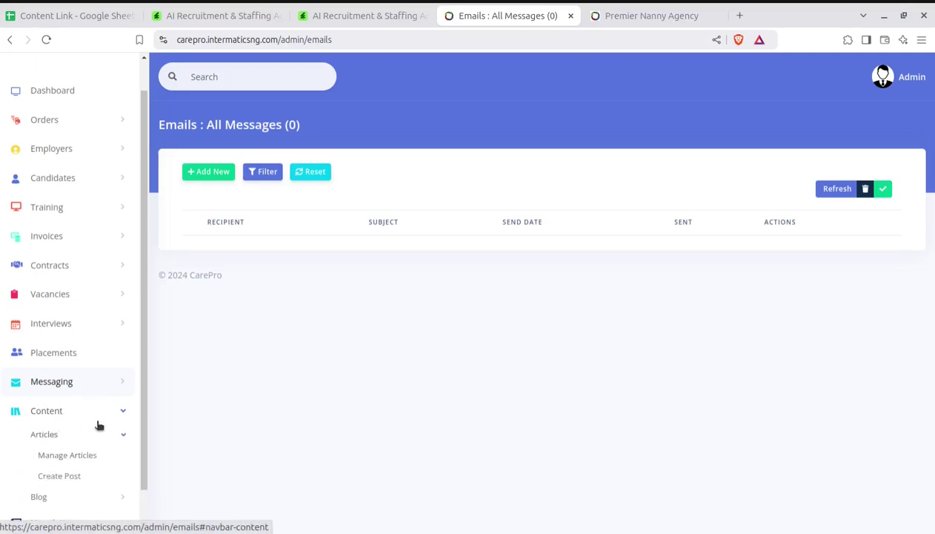
scroll(89, 421, down, 1)
click(37, 455)
click(59, 479)
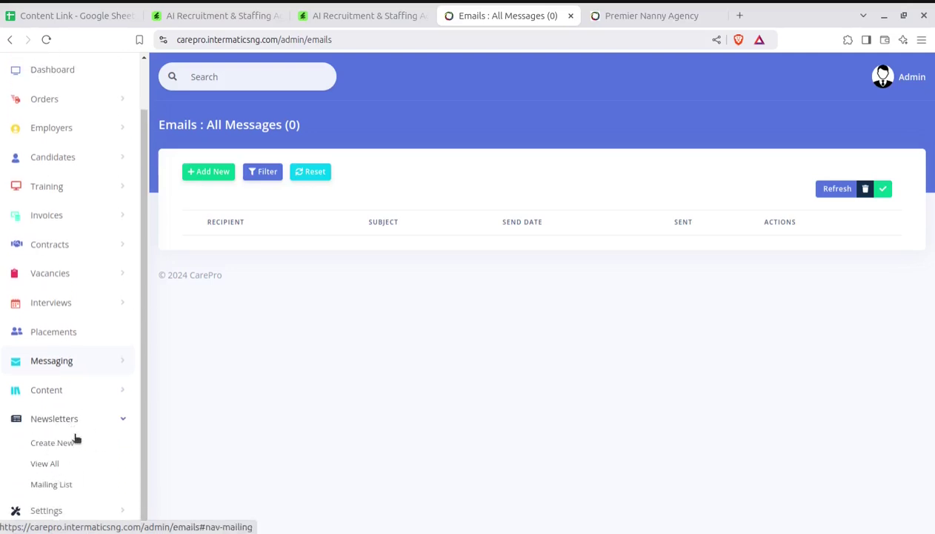
scroll(86, 452, up, 2)
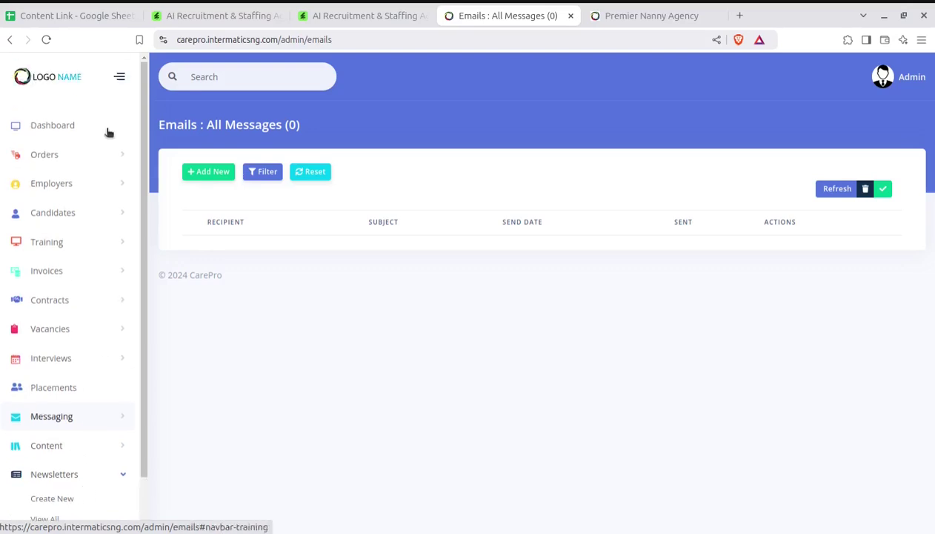
click(38, 72)
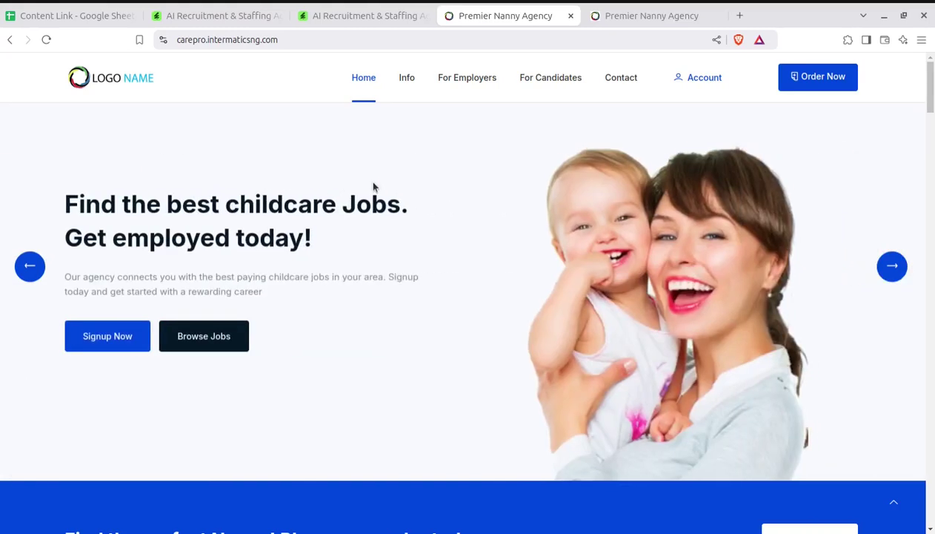
Close the public home page tab to return to the employer dashboard.
key(ctrl+w)
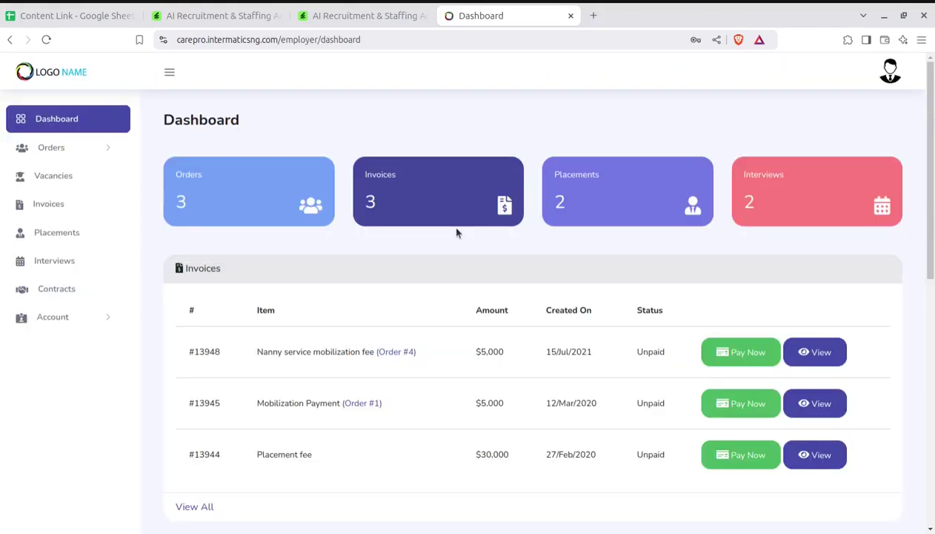
Browse candidate profiles and add the 56-year-old candidate to the shortlist.
click(83, 151)
click(53, 178)
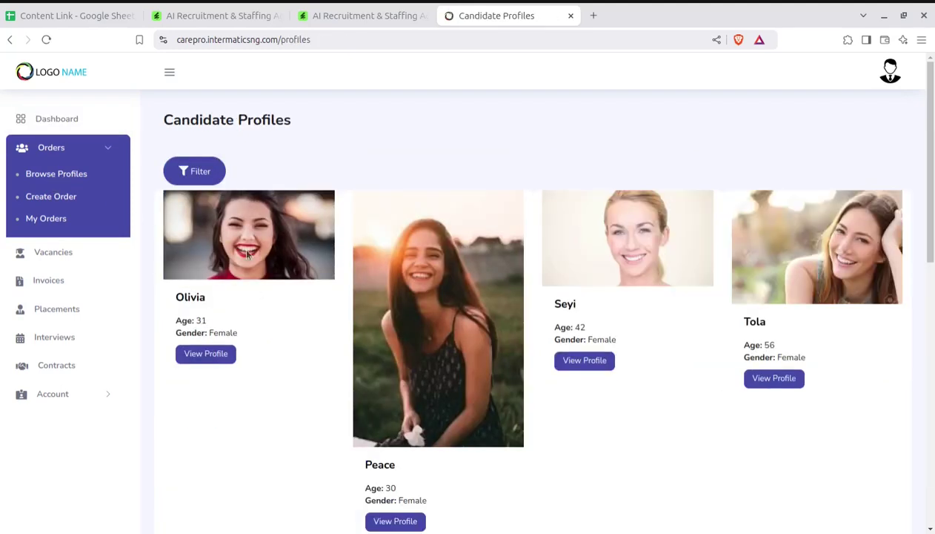
click(770, 377)
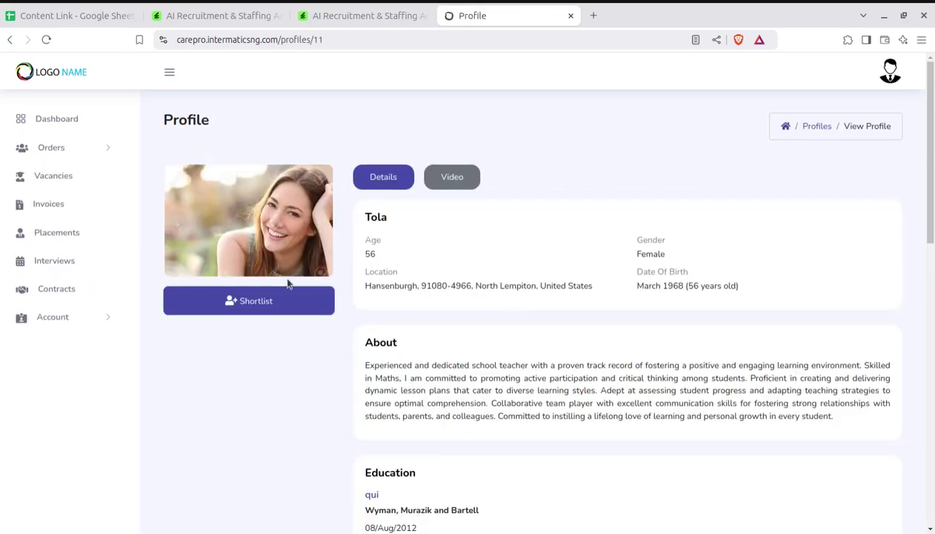
click(259, 309)
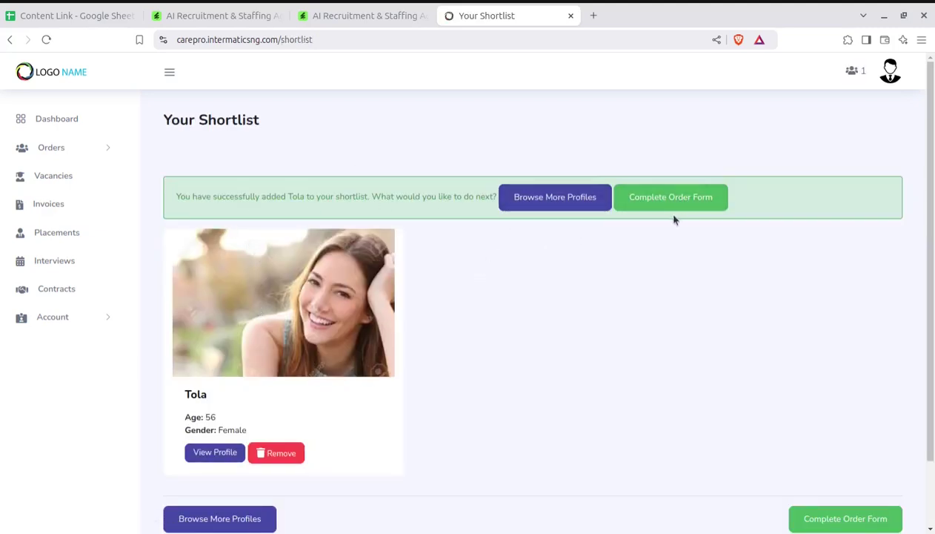
Preview the Candidate Order form for the shortlist, then go to Create Order's order forms.
click(653, 199)
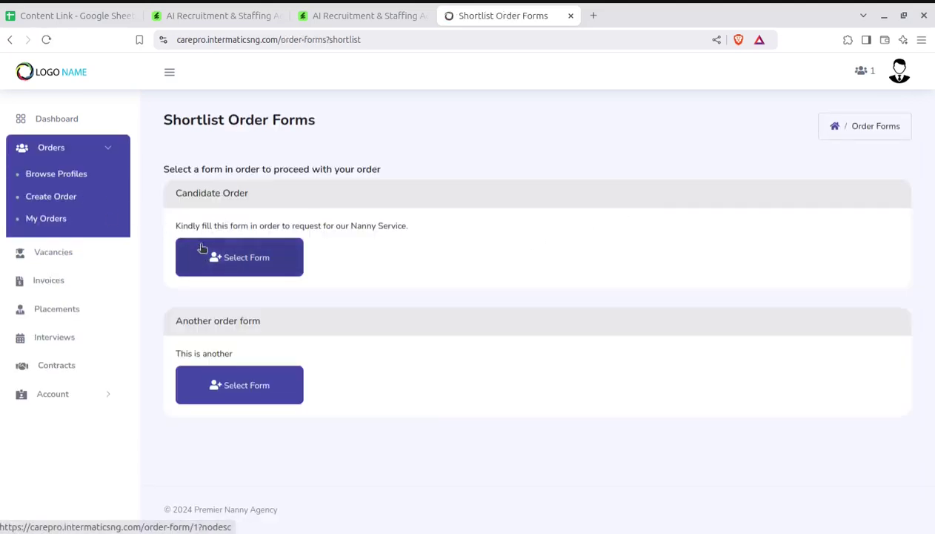
click(245, 262)
scroll(381, 302, down, 5)
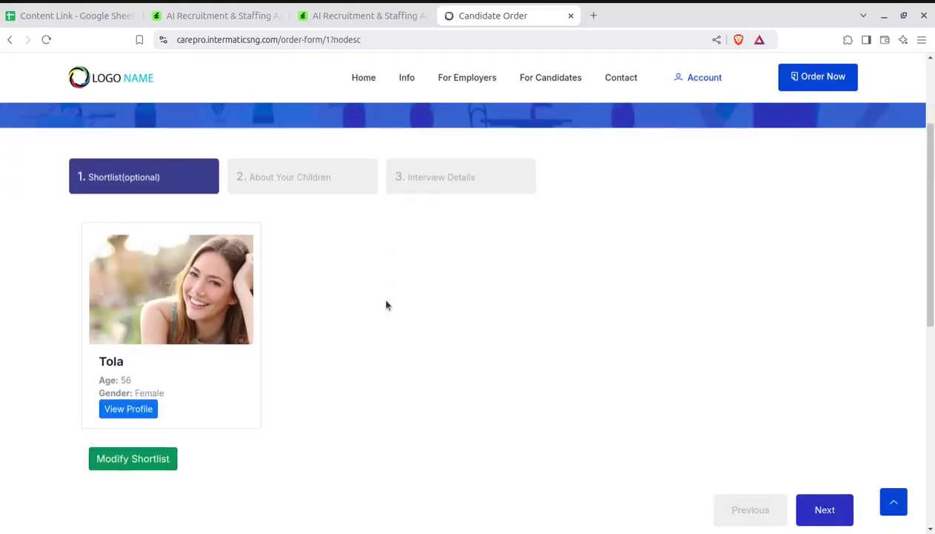
scroll(305, 288, down, 2)
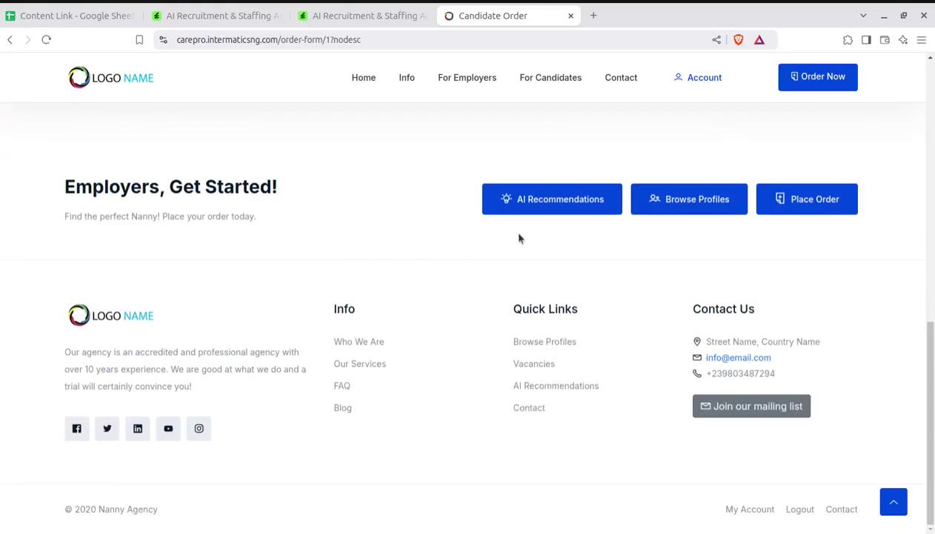
scroll(66, 110, up, 5)
click(8, 40)
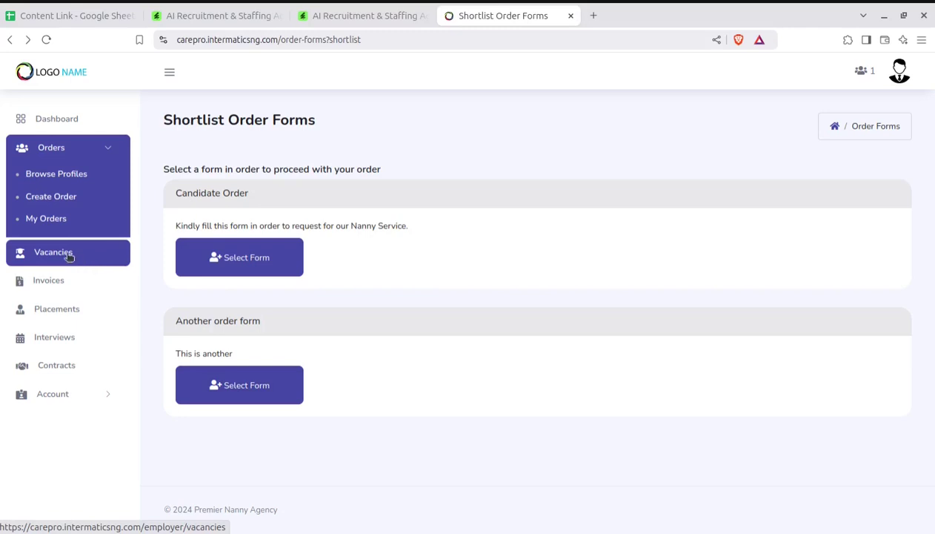
click(51, 197)
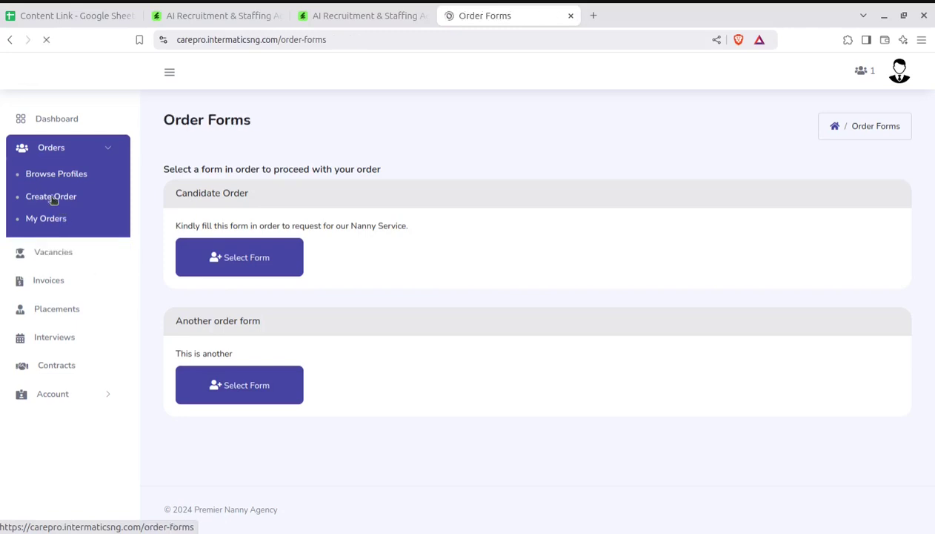
Check My Orders, preview the Add New vacancy form, and show the Invoices list.
click(47, 219)
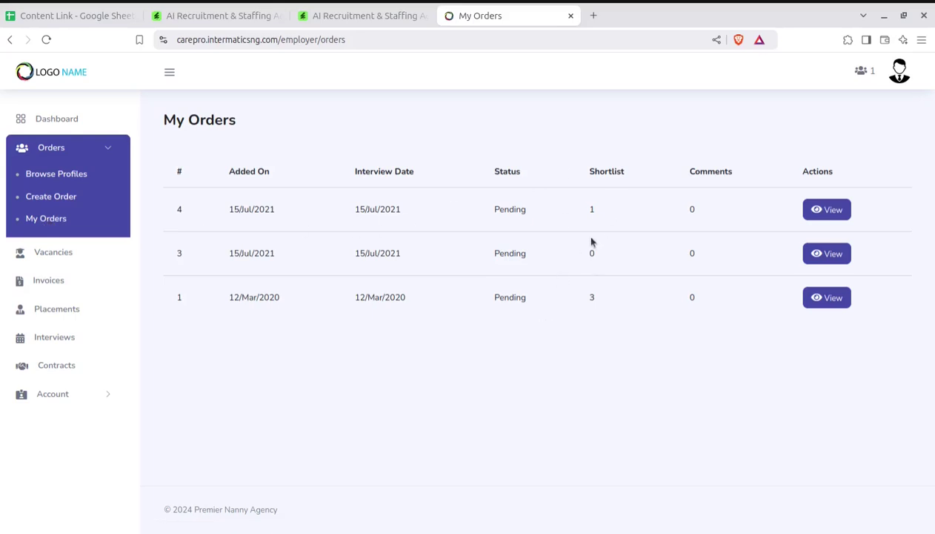
click(58, 255)
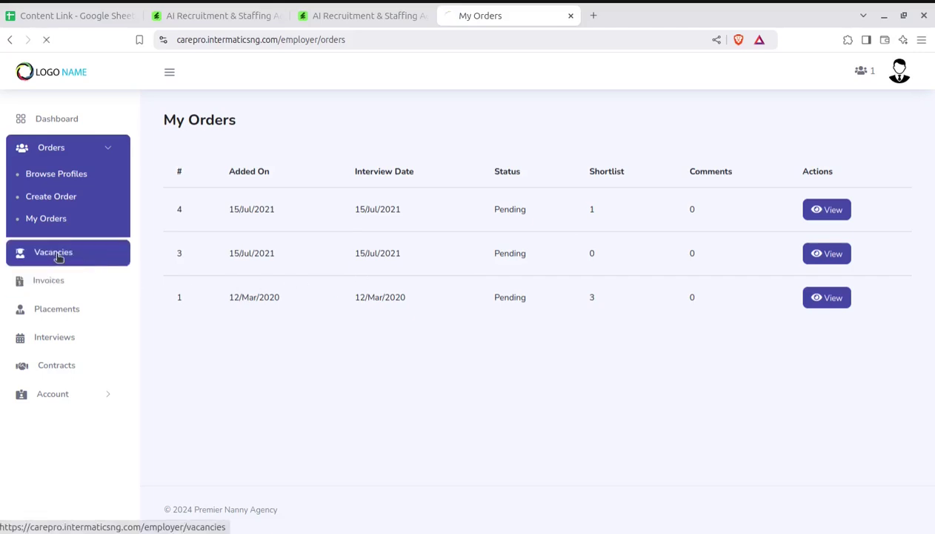
click(214, 178)
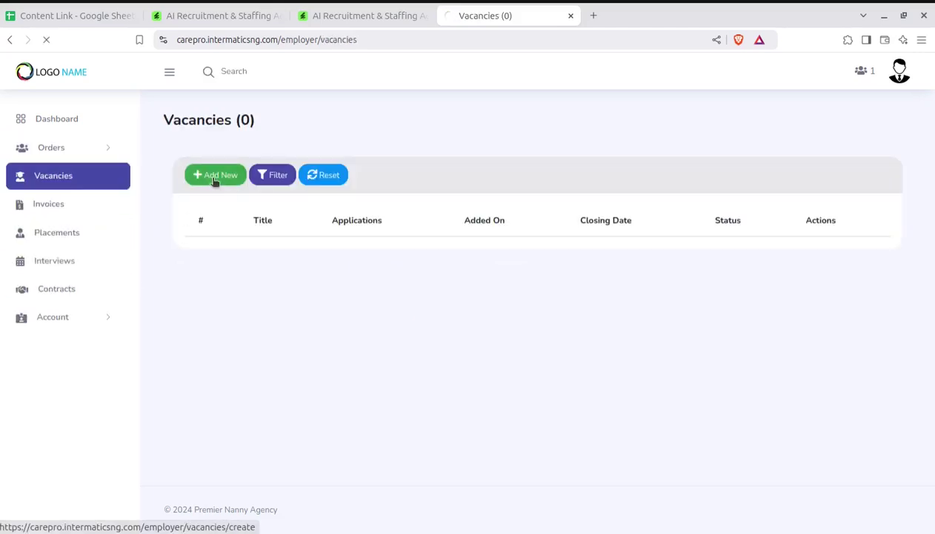
scroll(229, 237, down, 7)
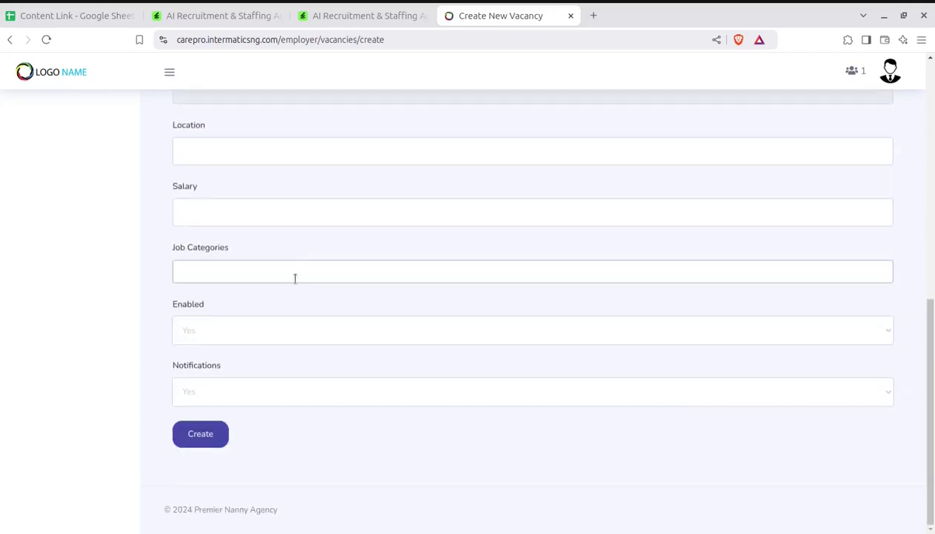
scroll(294, 277, up, 8)
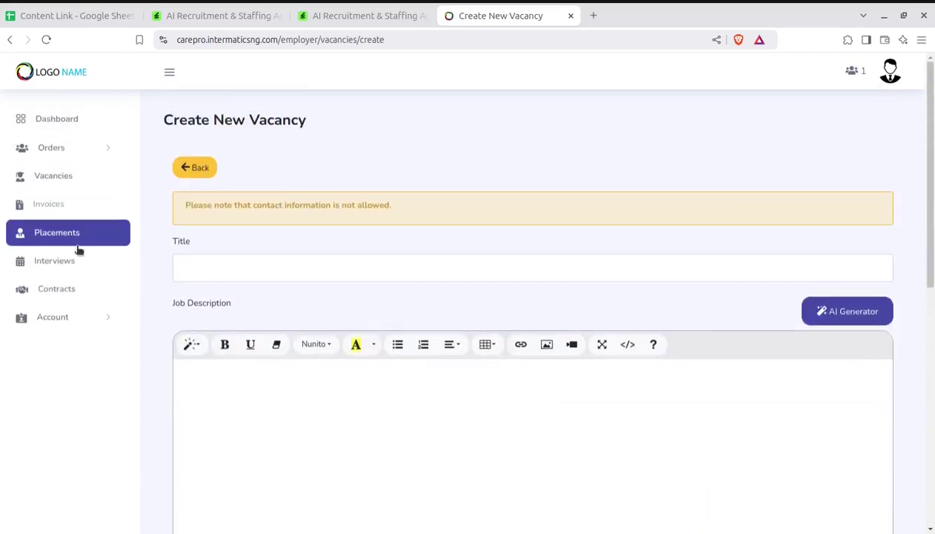
click(50, 210)
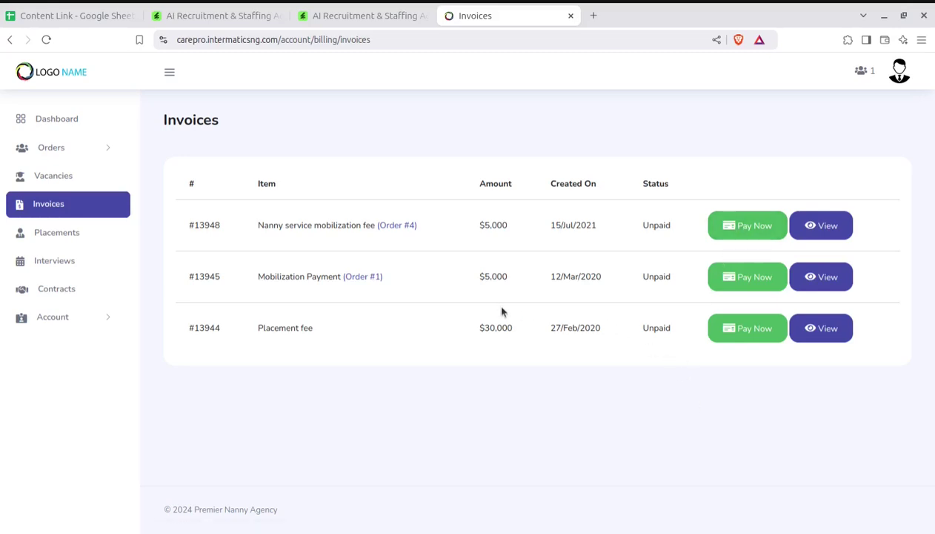
Inspect invoice #13948 and return to the invoices list.
click(811, 233)
scroll(429, 325, down, 3)
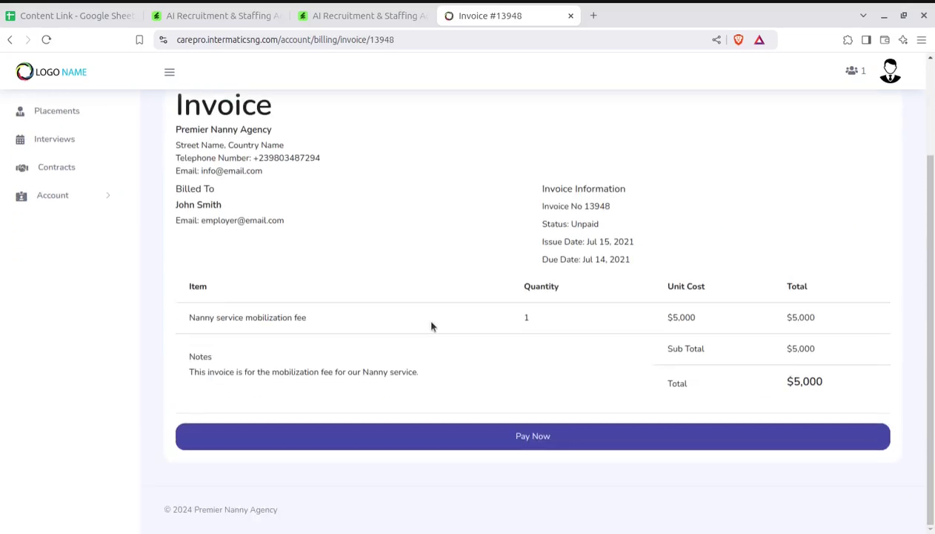
scroll(61, 214, up, 3)
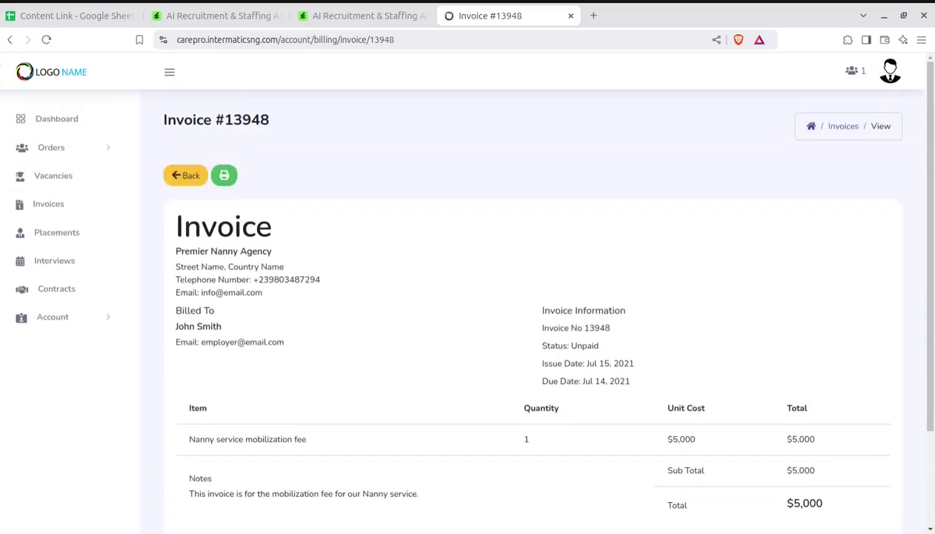
click(10, 39)
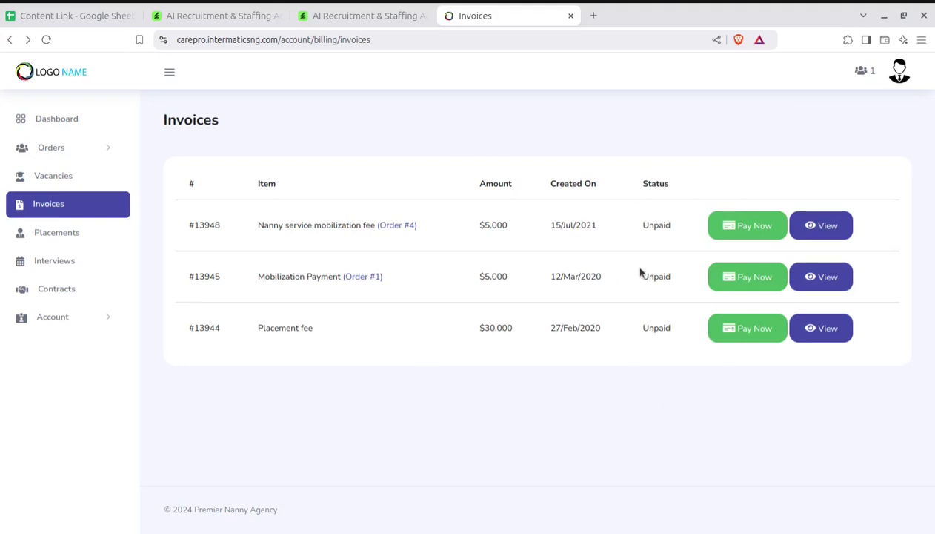
View the first placement and the interviews list, then show the Contracts page.
click(57, 231)
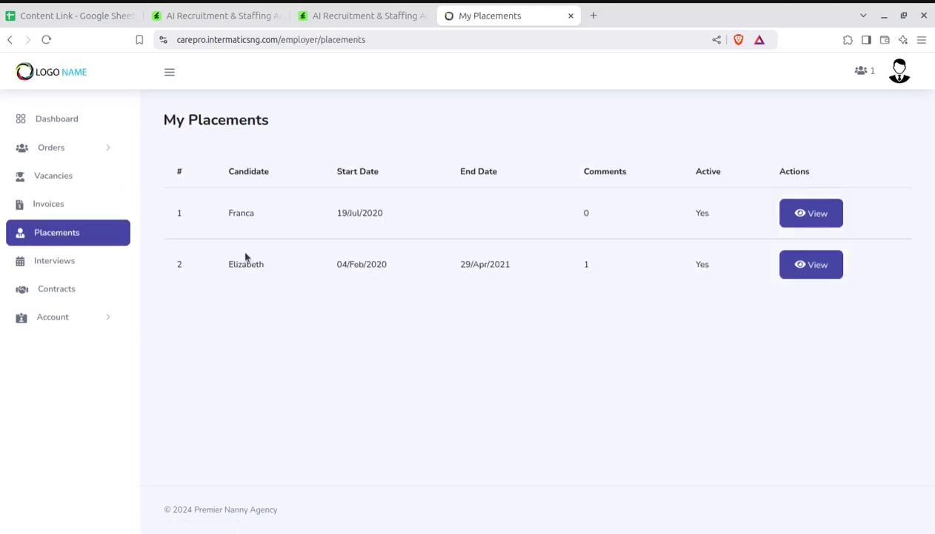
click(815, 212)
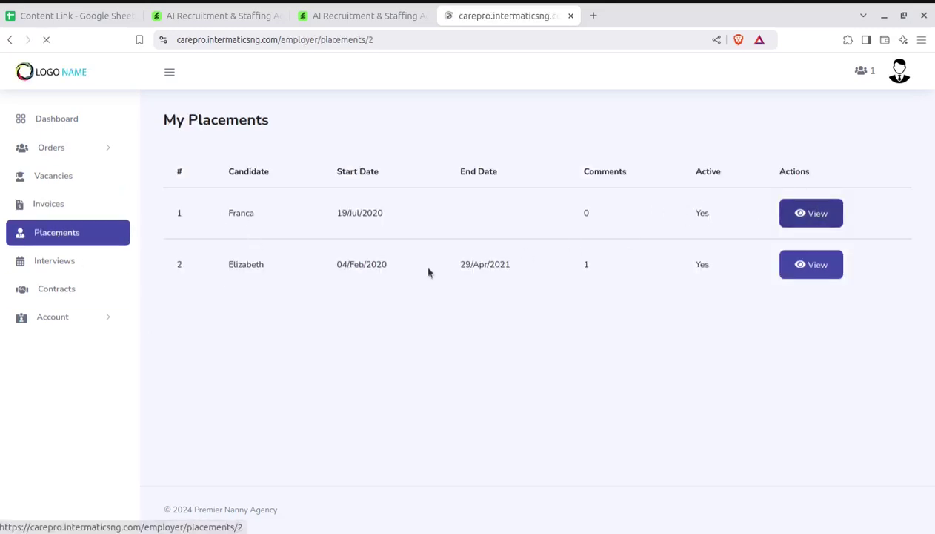
click(54, 271)
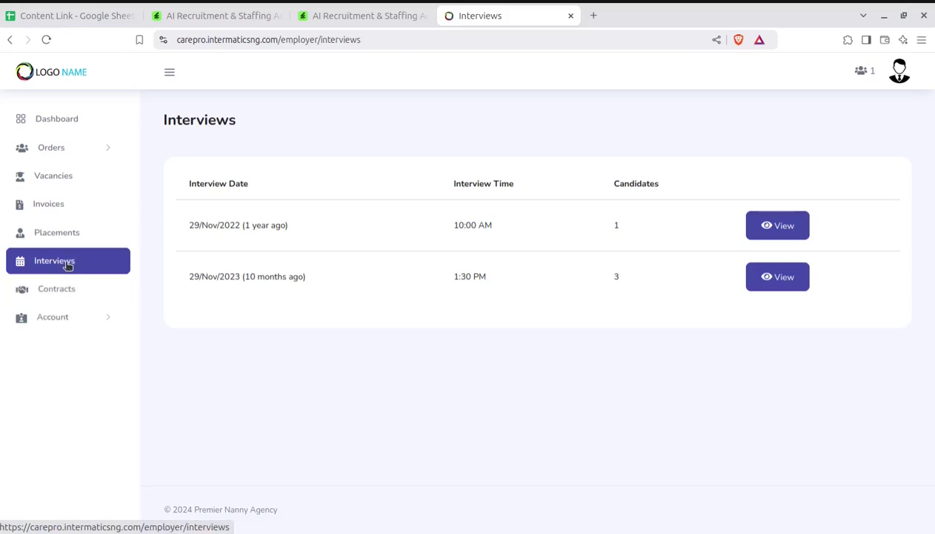
click(66, 300)
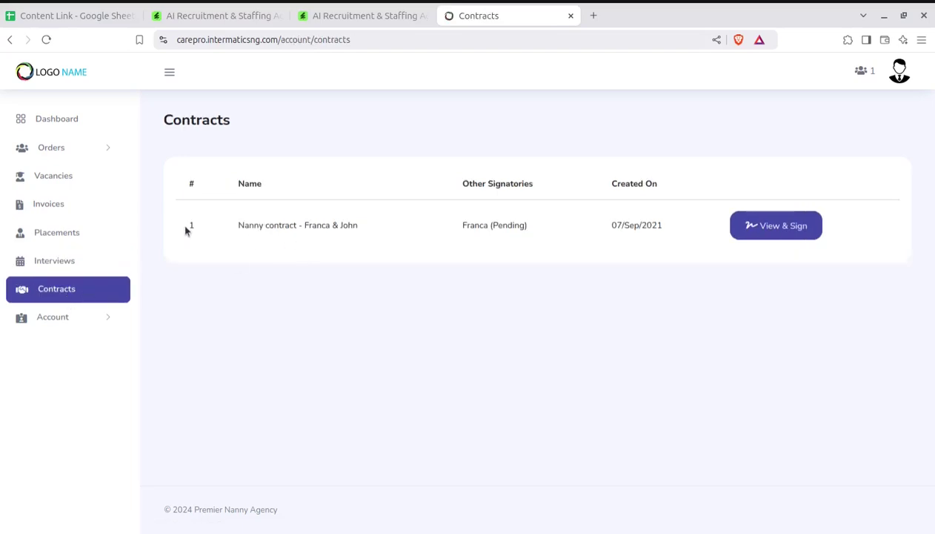
Open the nanny contract with View & Sign and scroll down to the Sign Here pad.
click(757, 228)
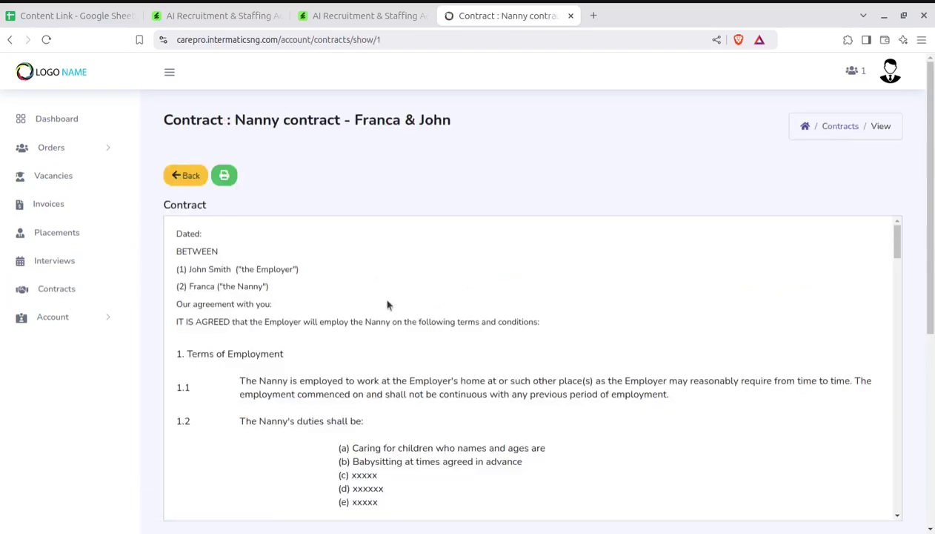
scroll(387, 303, down, 10)
scroll(391, 304, down, 10)
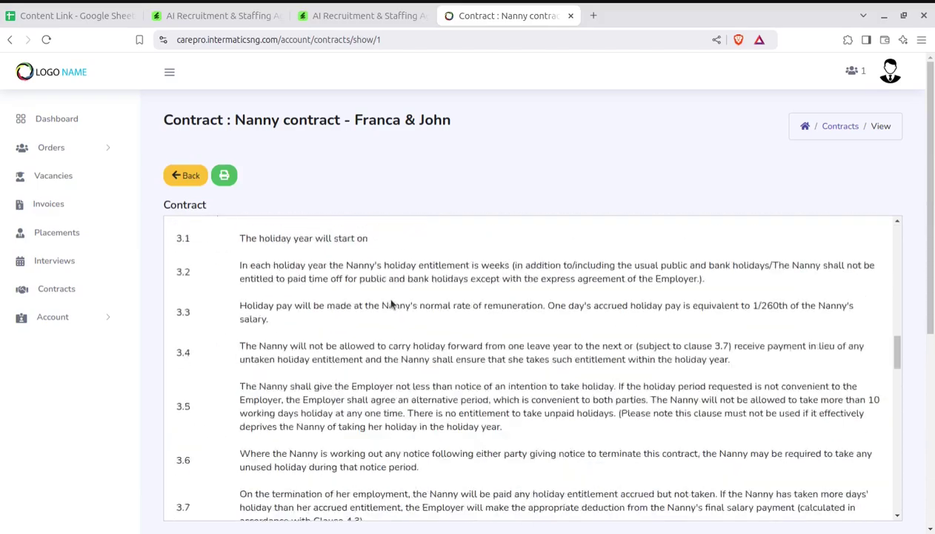
scroll(745, 331, down, 5)
scroll(746, 331, down, 15)
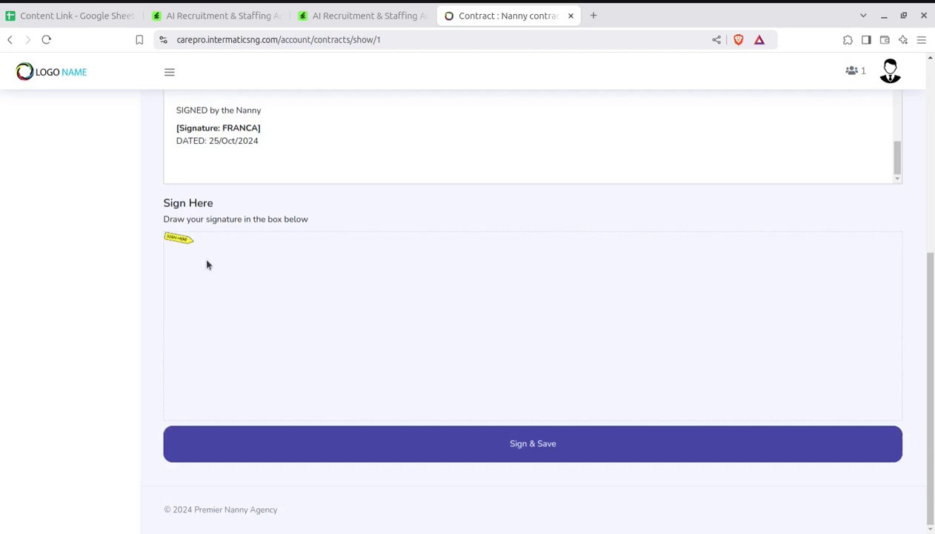
Draw a two-stroke signature, undo the last stroke, and Sign & Save.
mouse_move(386, 279)
mouse_down()
mouse_move(430, 326)
mouse_move(393, 326)
mouse_up()
mouse_move(414, 274)
mouse_down()
mouse_move(417, 287)
mouse_move(528, 328)
mouse_move(581, 334)
mouse_move(630, 378)
mouse_move(839, 303)
mouse_up()
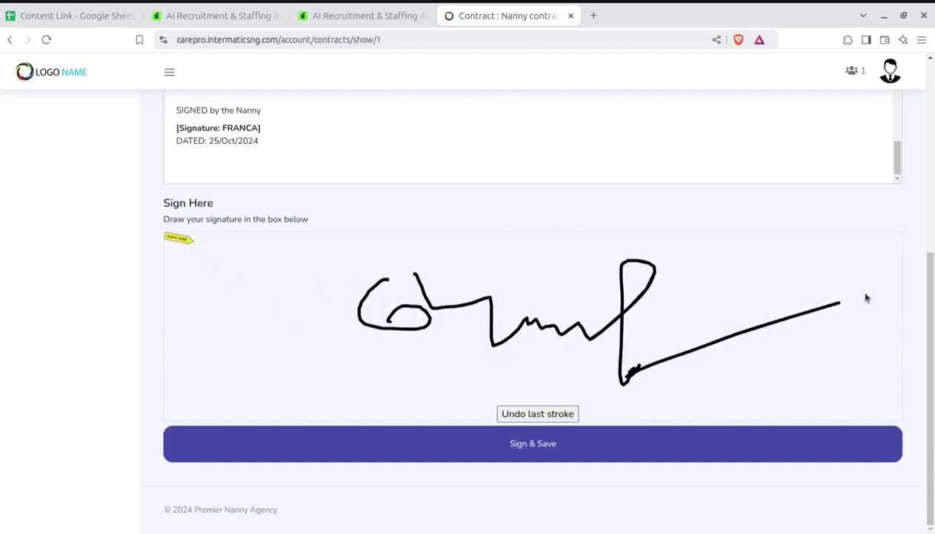
click(532, 420)
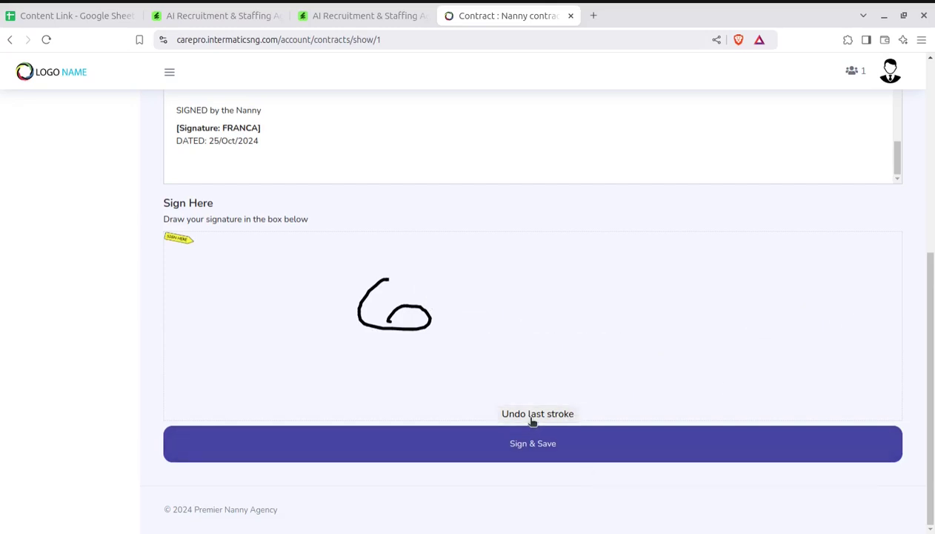
click(531, 450)
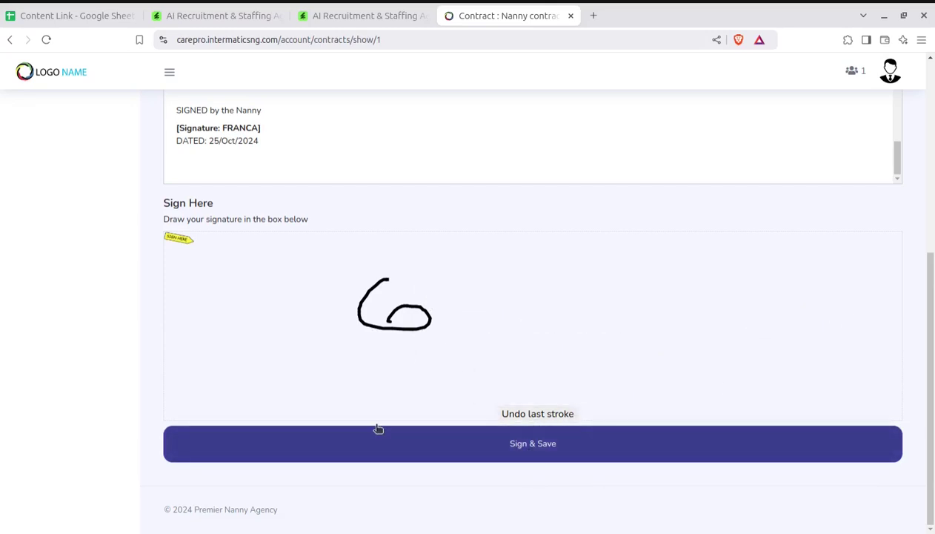
scroll(384, 405, down, 4)
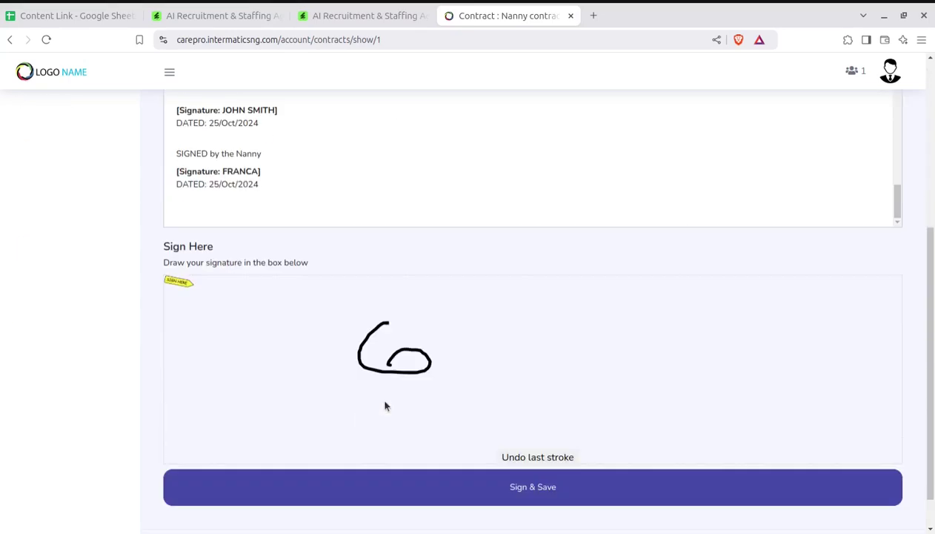
scroll(385, 405, up, 4)
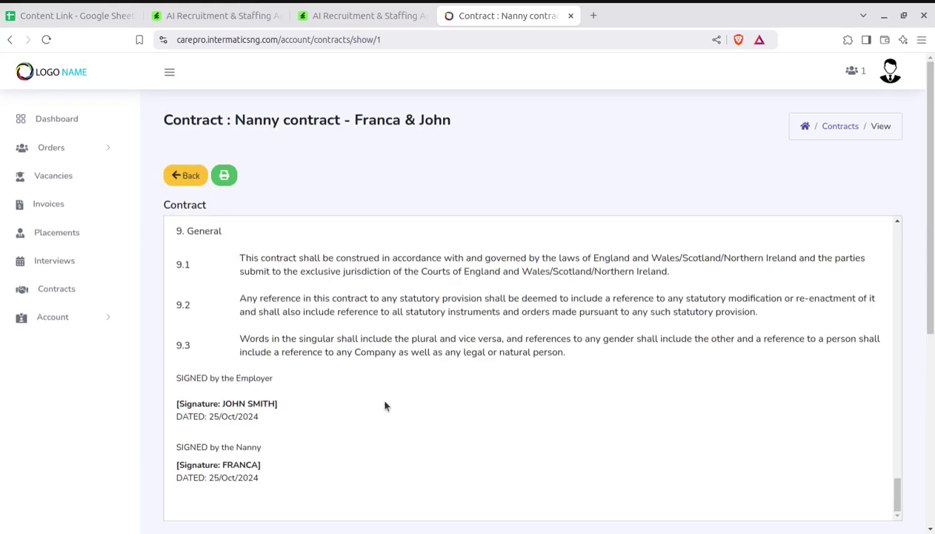
Visit the Profile, Change Password and Billing Addresses pages under Account.
click(53, 317)
click(48, 347)
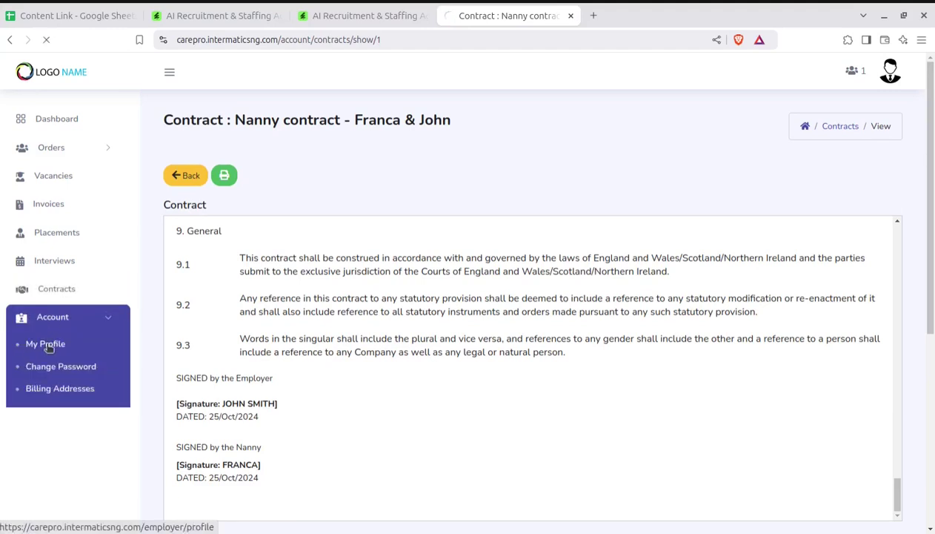
click(49, 369)
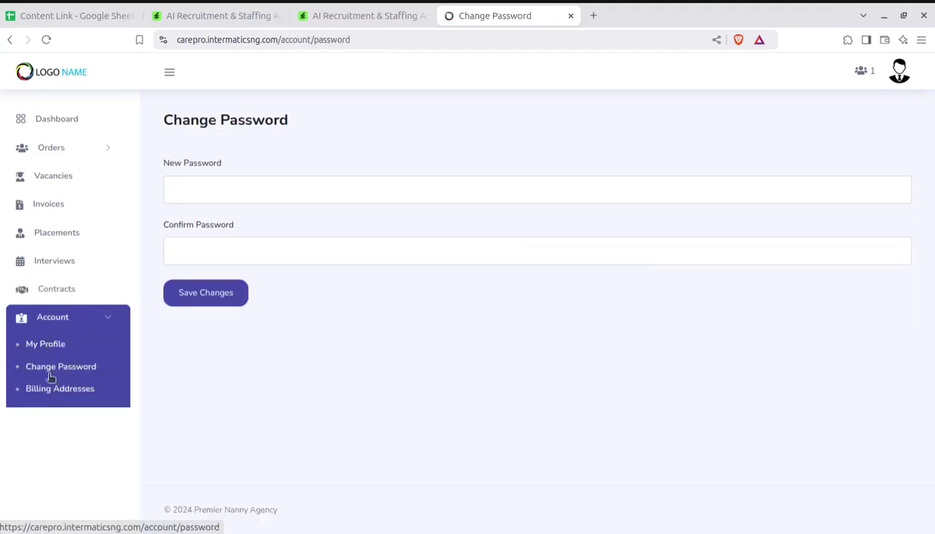
click(48, 387)
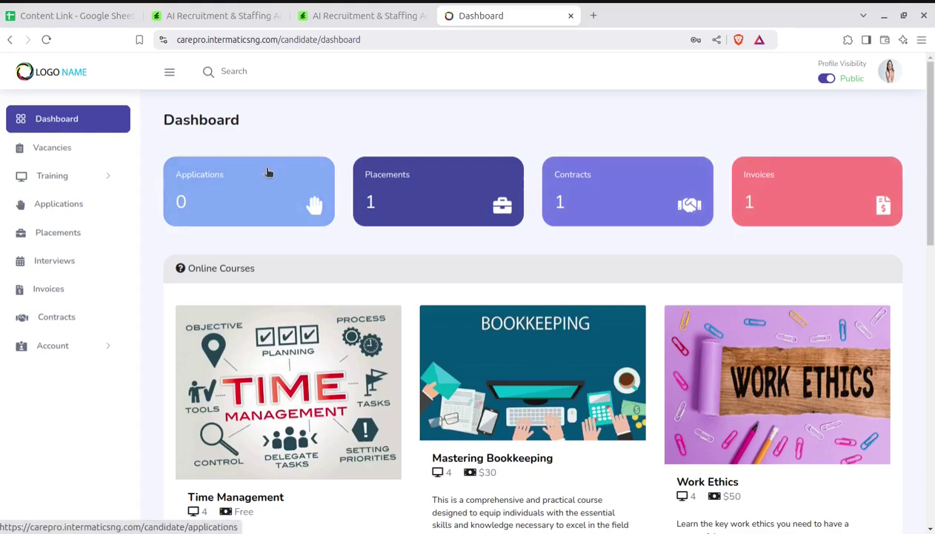
Open the Nanny job at Lekki from Vacancies and view its details.
click(59, 152)
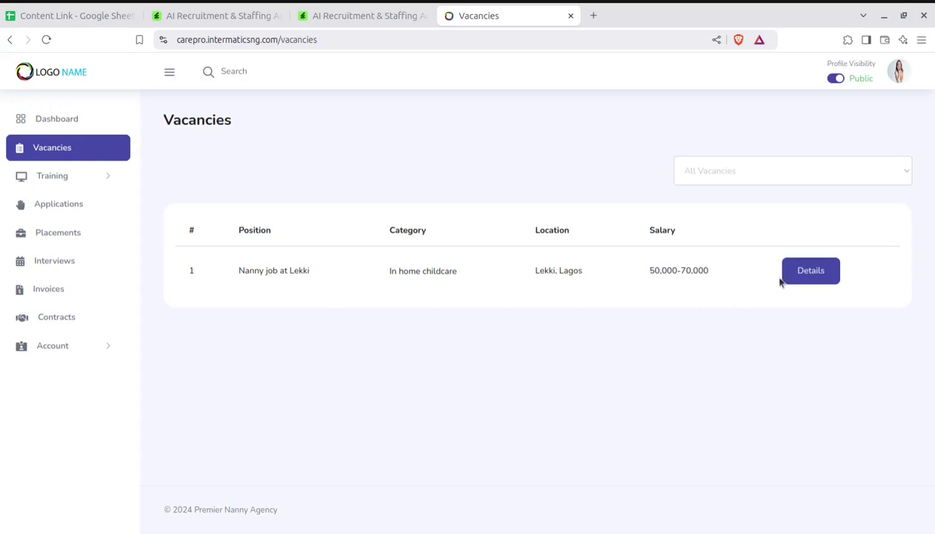
click(798, 273)
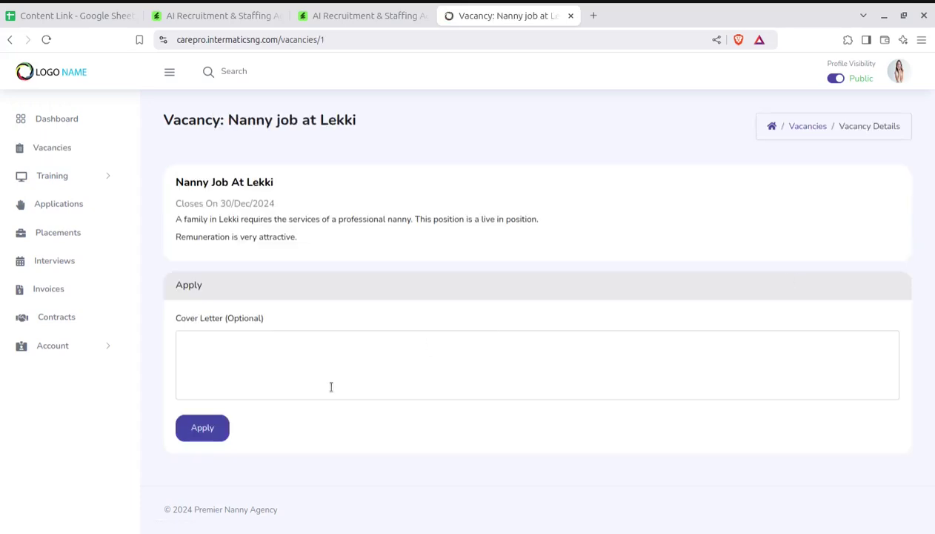
click(203, 358)
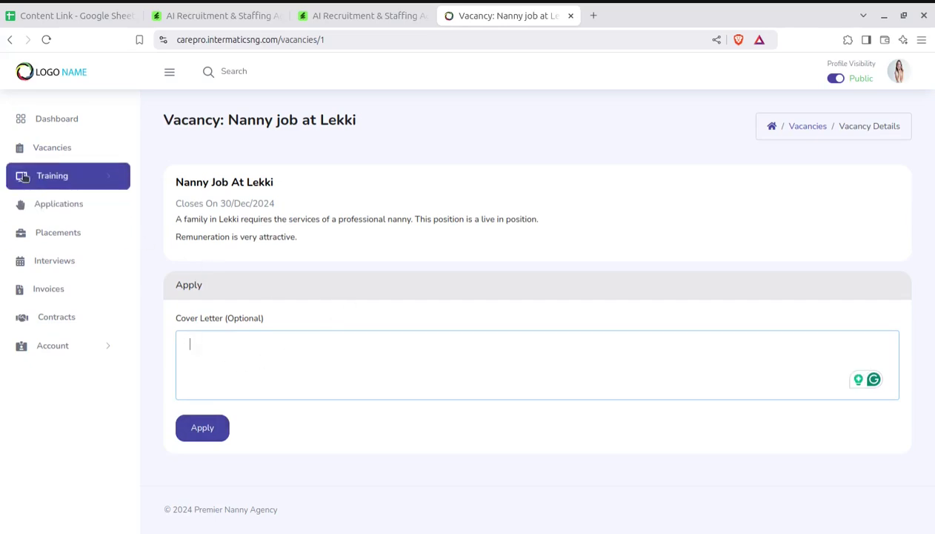
Browse Training's Online Courses and My Courses, then open the Tests list.
click(58, 176)
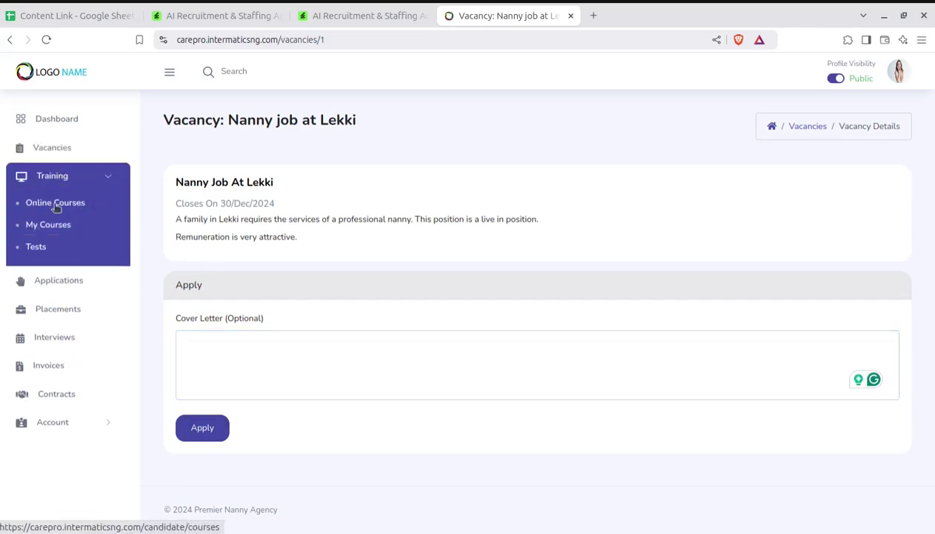
click(52, 204)
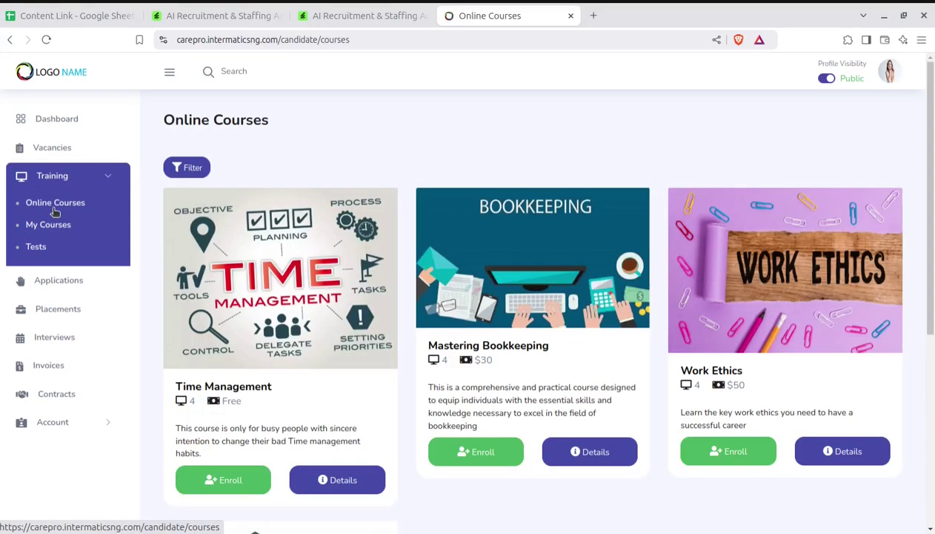
click(34, 230)
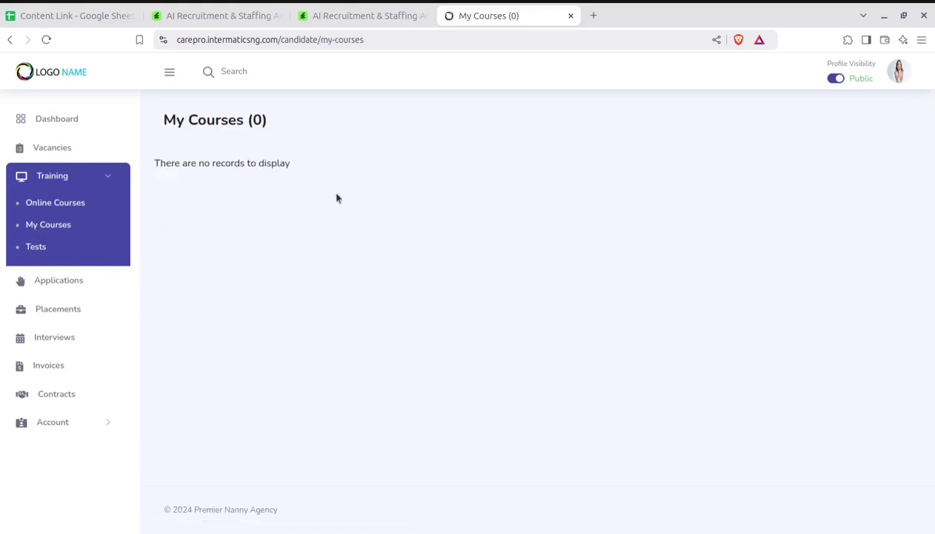
click(36, 251)
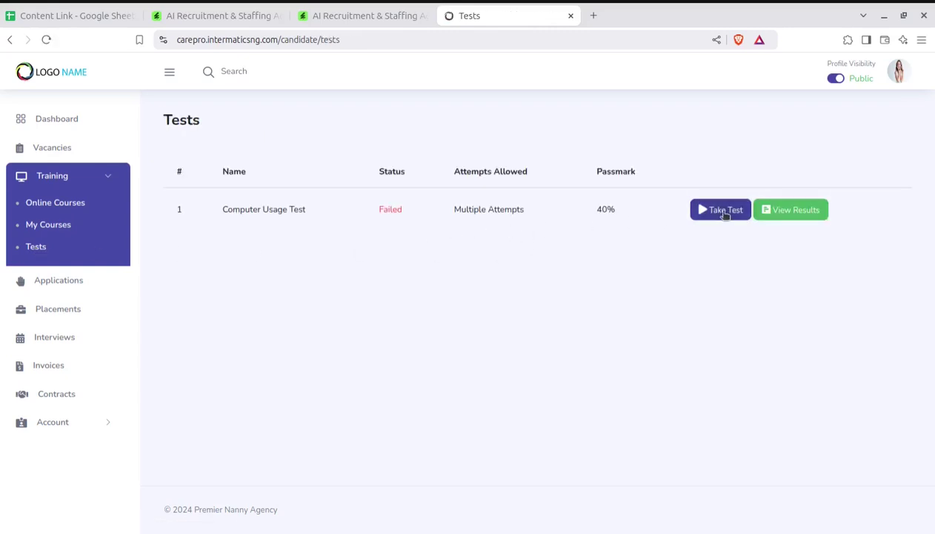
Start the timed Computer Usage Test and advance to question 2 of 7.
click(718, 212)
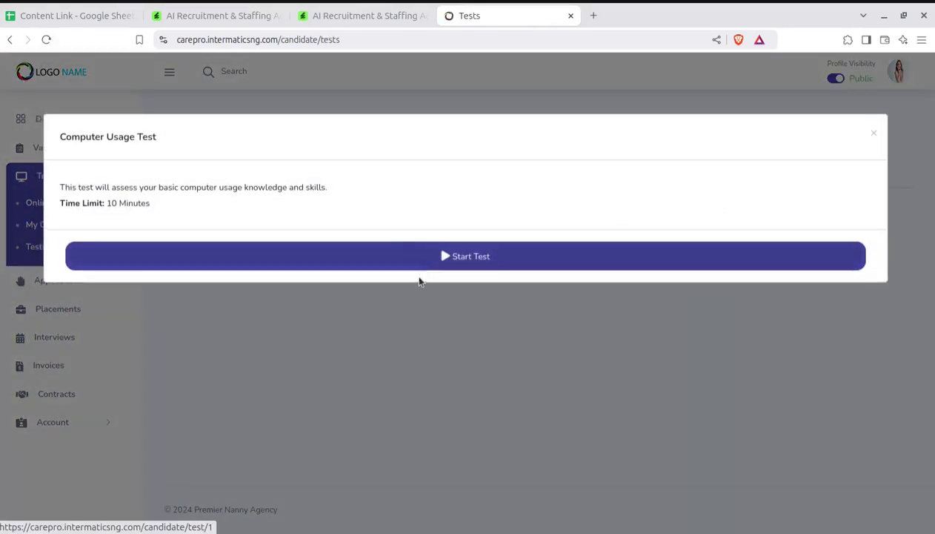
click(449, 257)
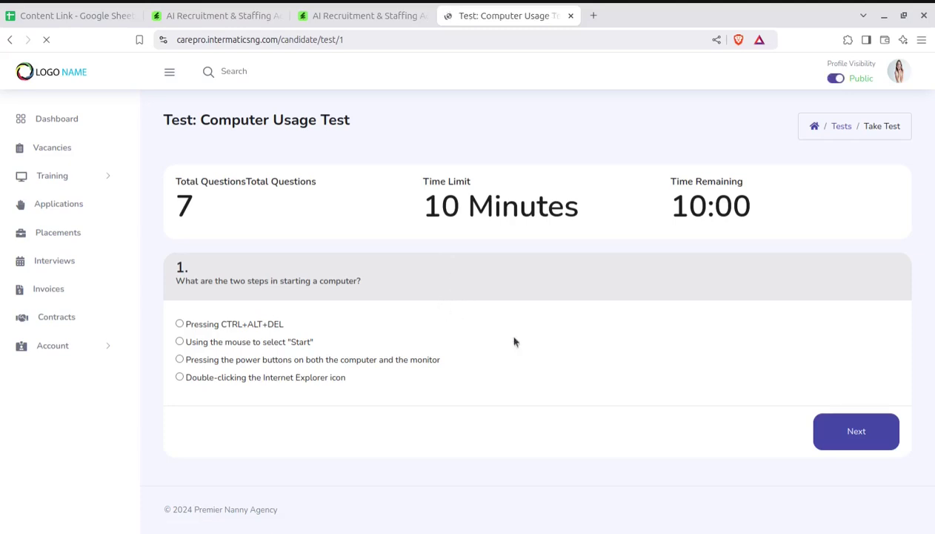
click(860, 433)
Try to go to Applications mid-test, triggering the leave-site warning.
scroll(403, 352, down, 3)
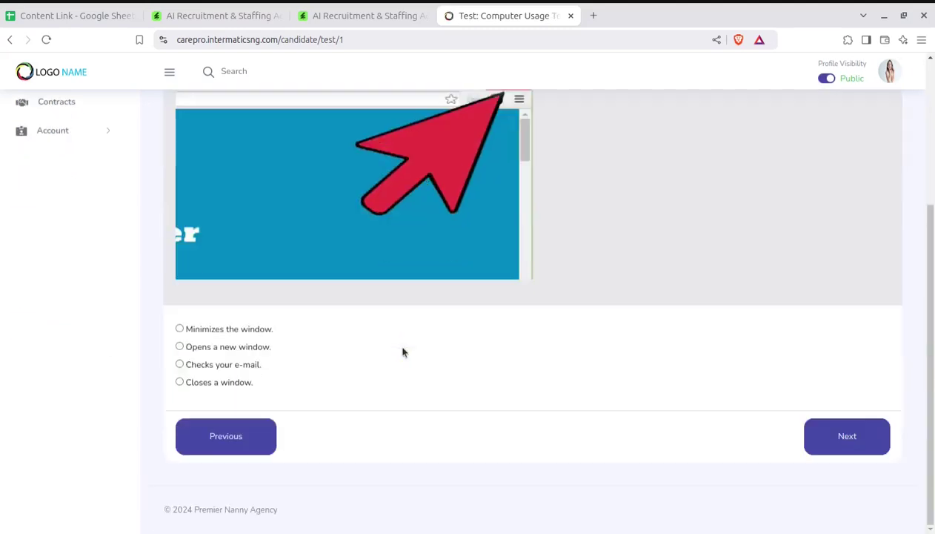
scroll(402, 352, up, 3)
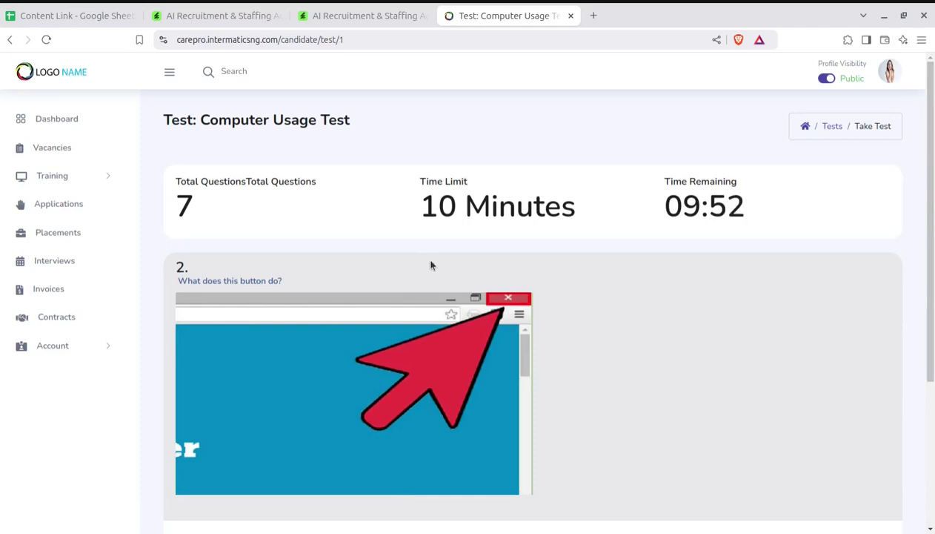
click(57, 178)
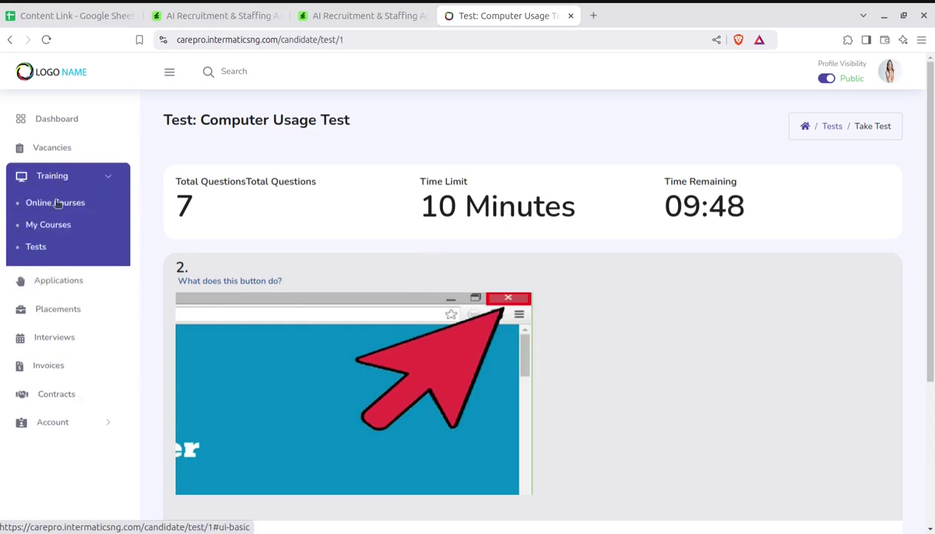
click(55, 286)
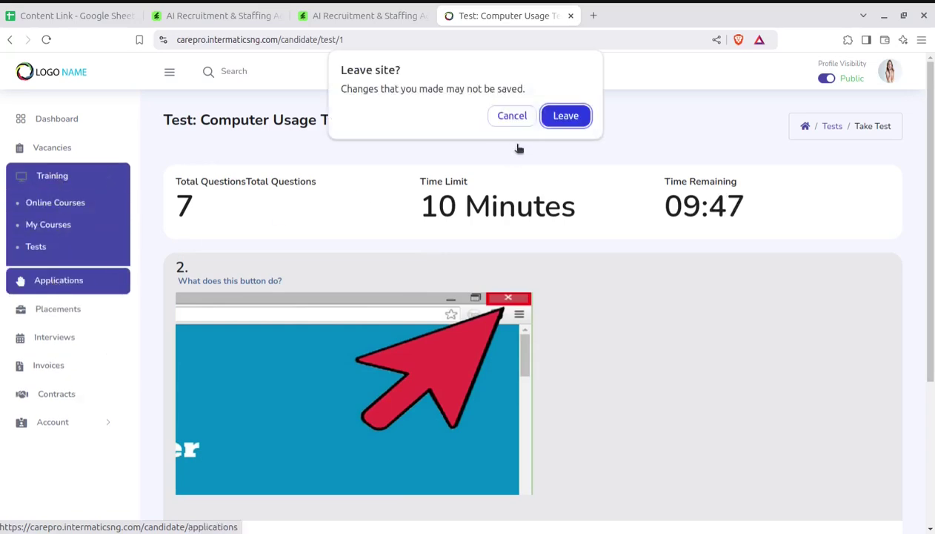
Leave the test and browse the Placements and Interviews lists.
click(558, 118)
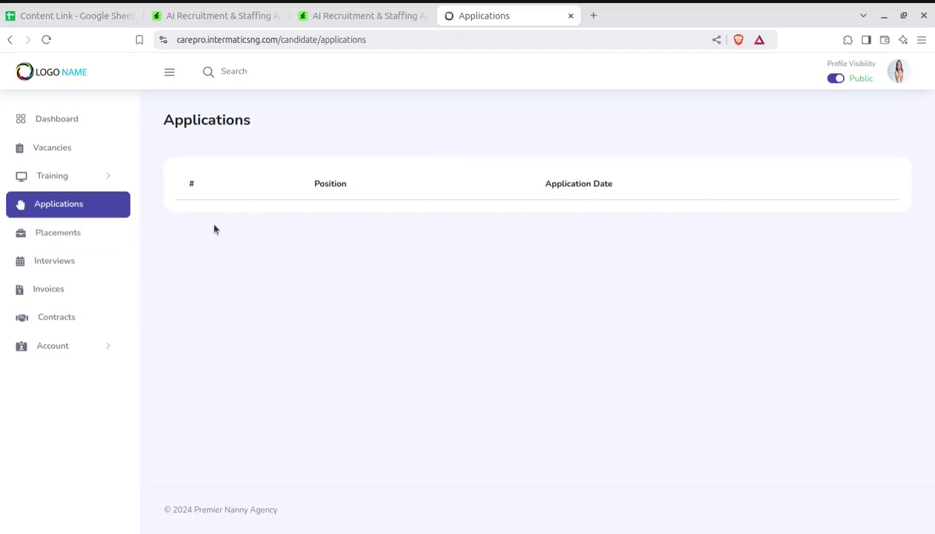
click(84, 230)
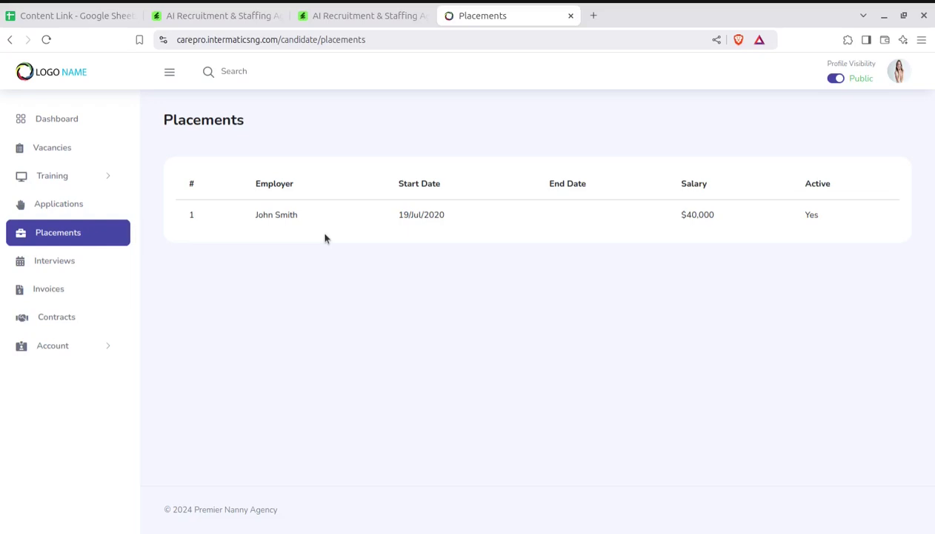
click(56, 269)
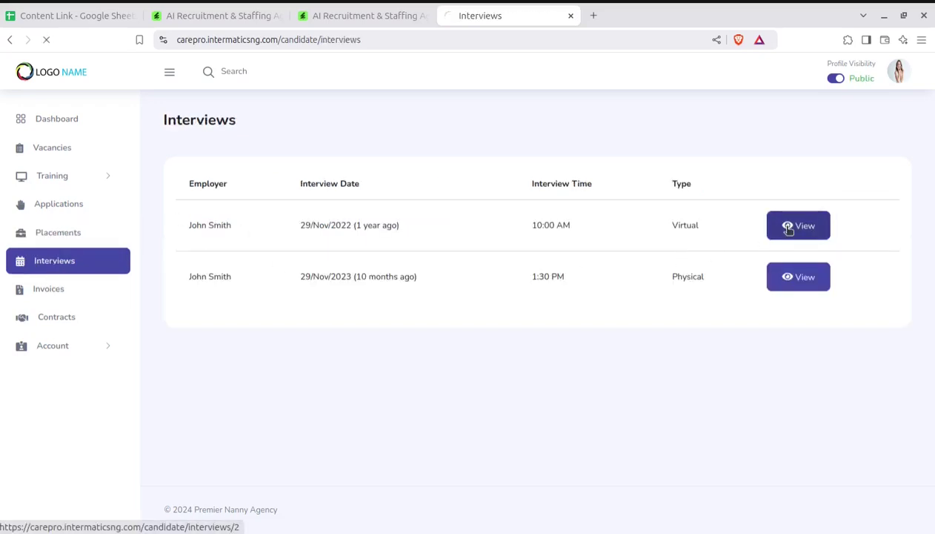
View the first interview, then the 29/Nov/2023 1:30 PM physical interview details.
click(787, 230)
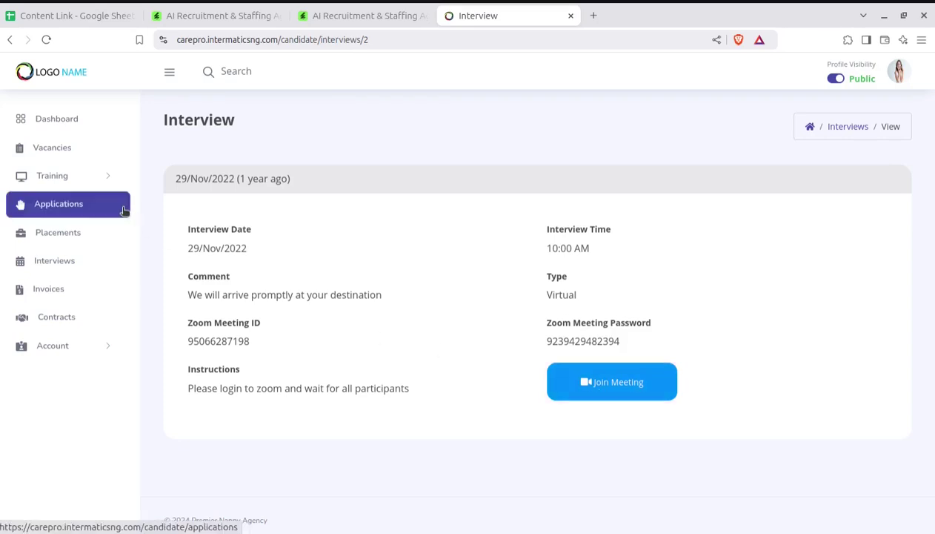
click(10, 43)
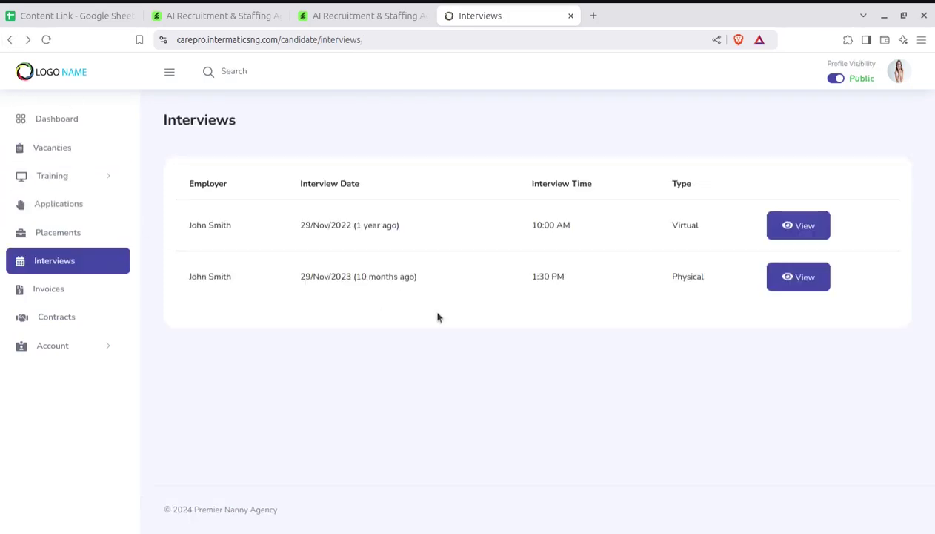
click(804, 282)
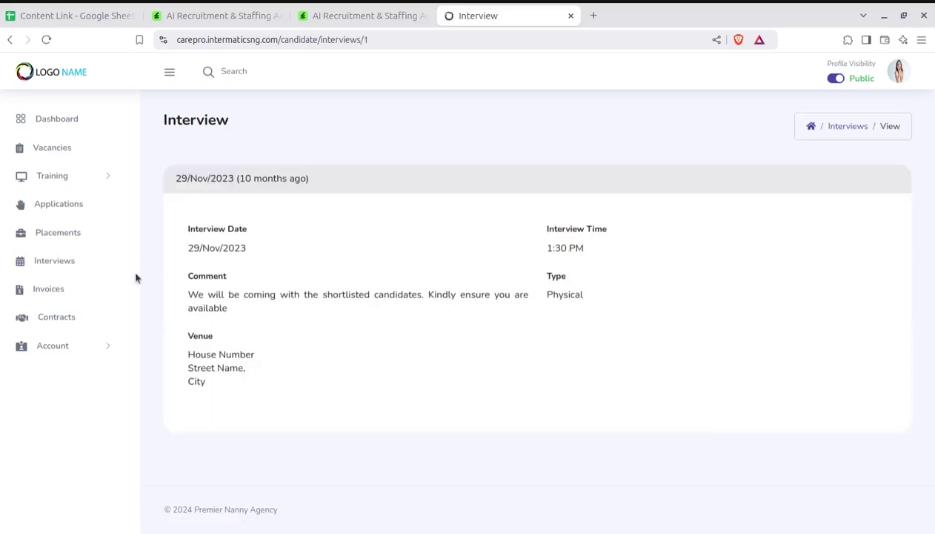
Pay Now on the unpaid $3,000 Service charge invoice #13947 to add it to the cart.
click(65, 290)
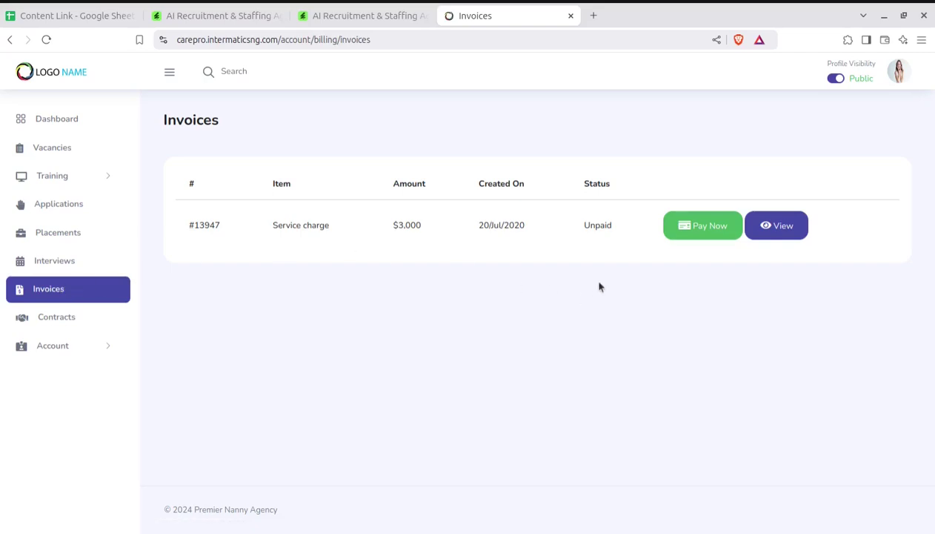
click(695, 231)
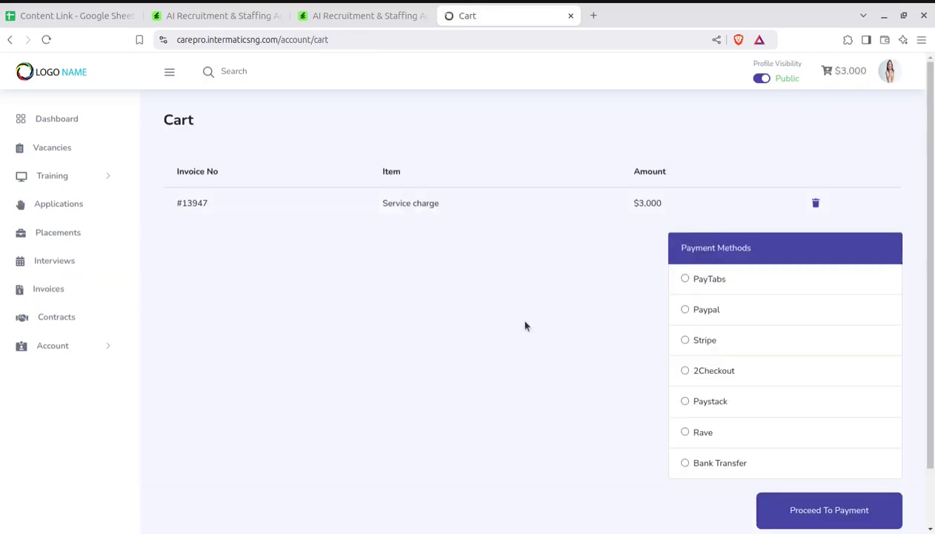
scroll(612, 288, down, 2)
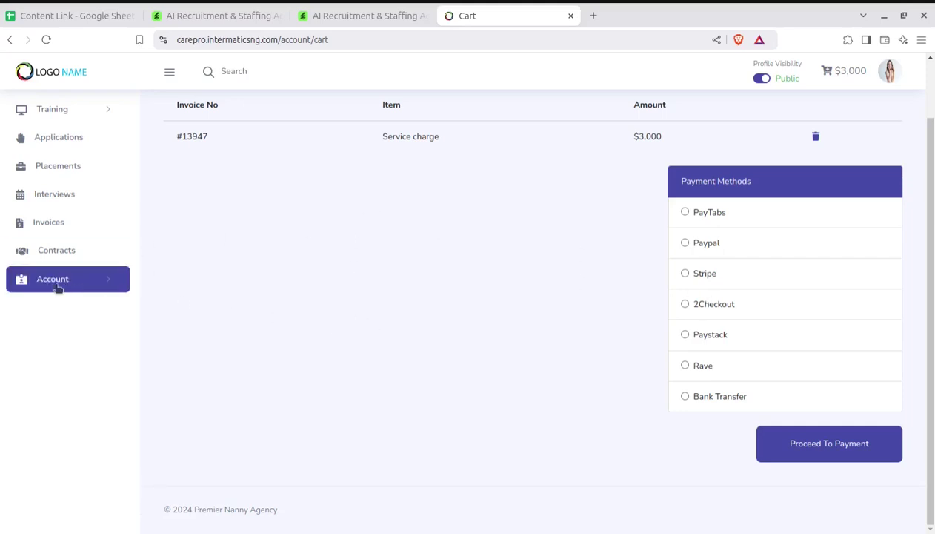
Glance at Contracts and the Account section, then sign out of the candidate account.
click(54, 254)
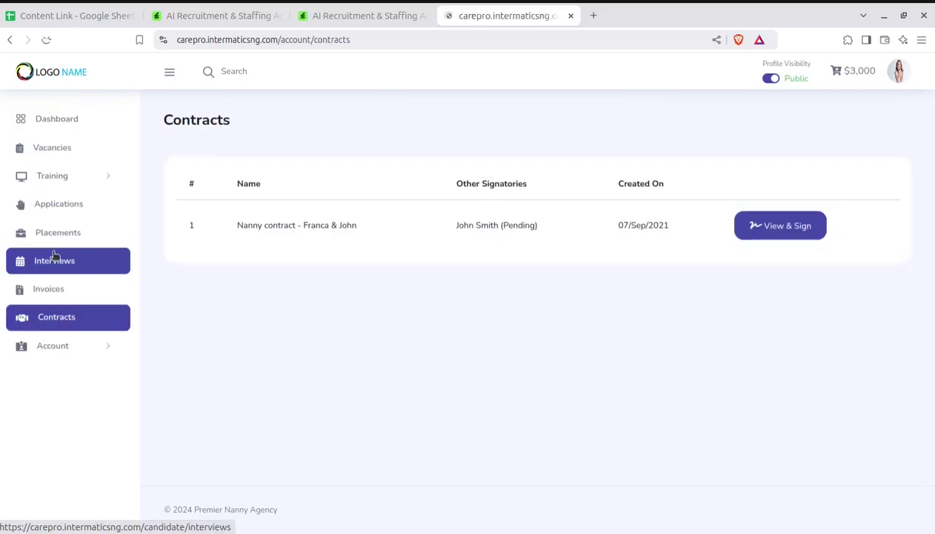
click(41, 348)
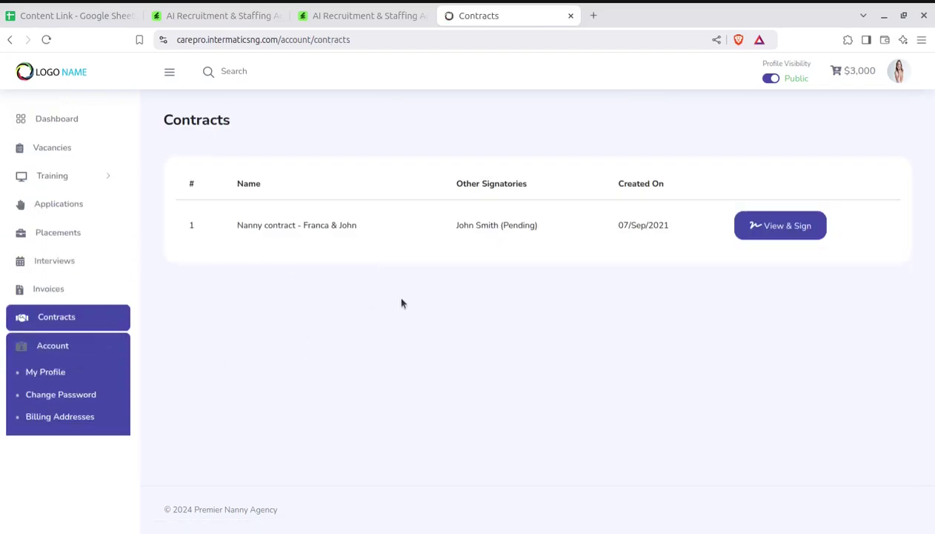
click(895, 79)
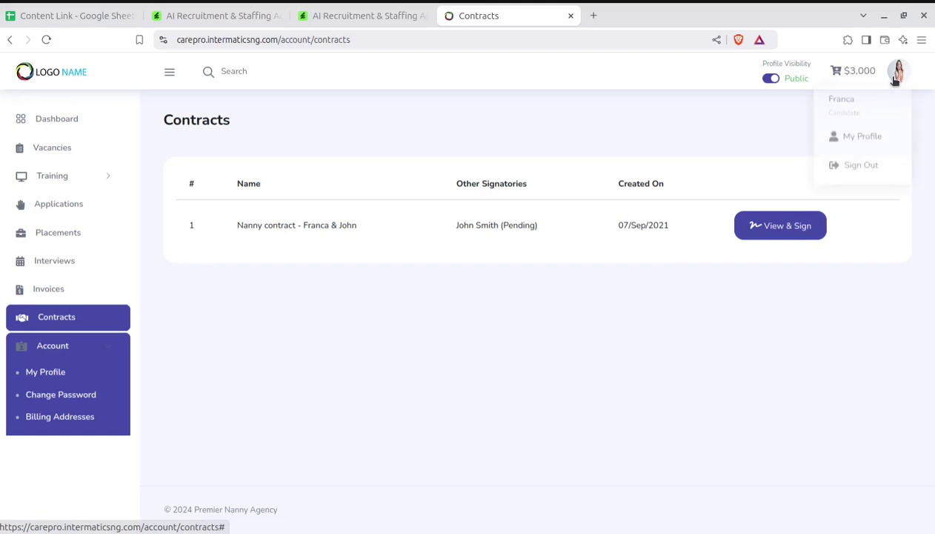
click(835, 176)
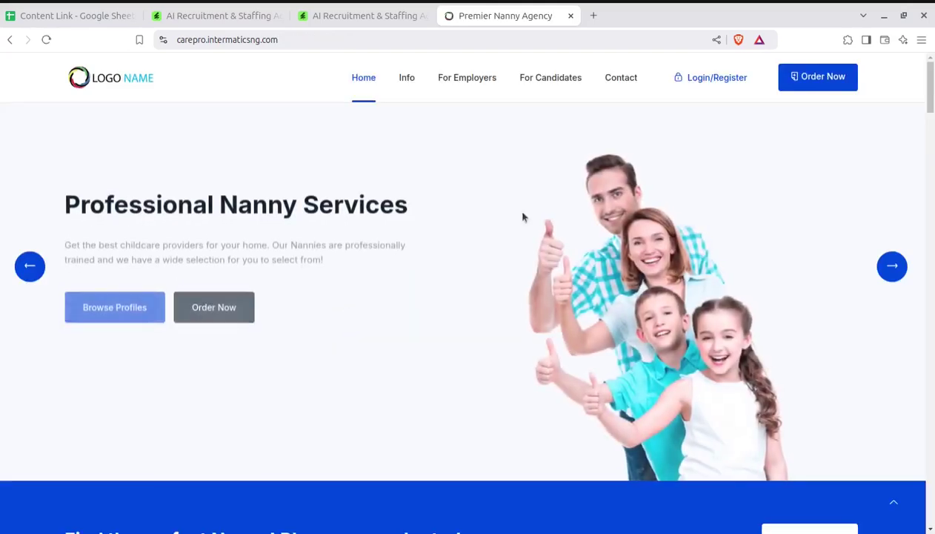
Open Login/Register and preview the candidate registration form.
scroll(416, 209, down, 3)
scroll(416, 209, up, 3)
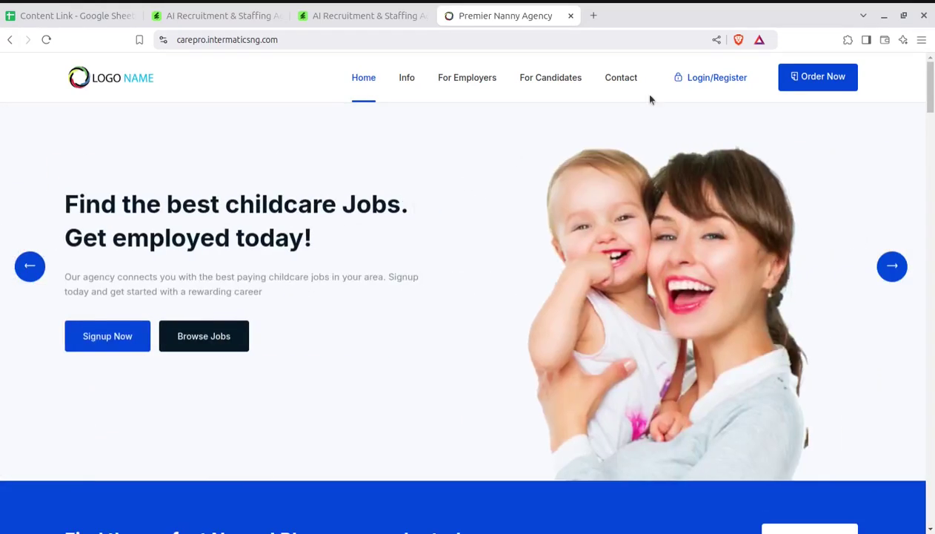
click(713, 77)
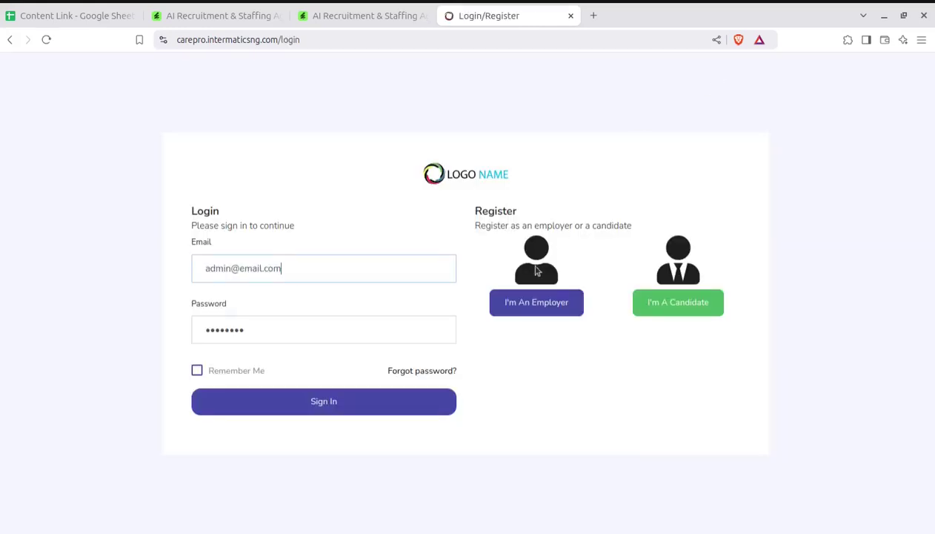
click(663, 309)
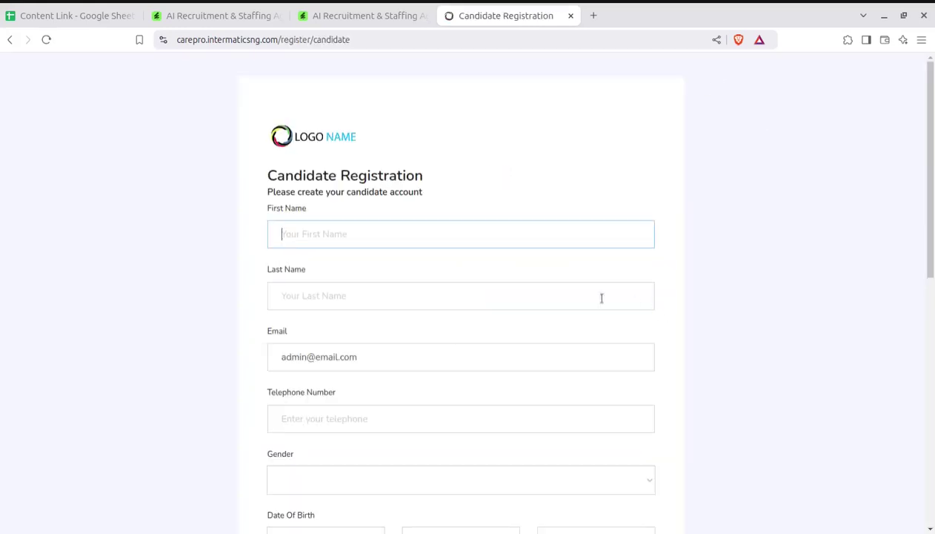
scroll(484, 277, down, 7)
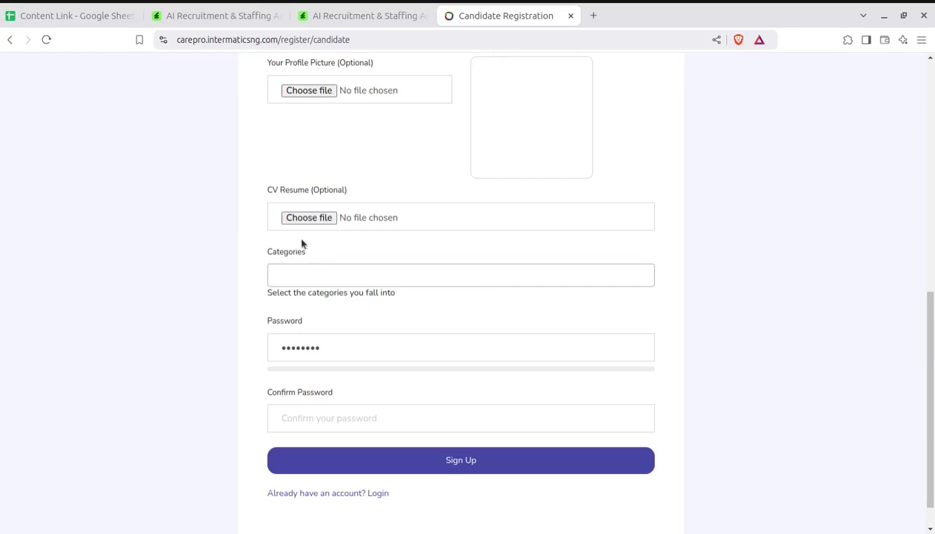
scroll(292, 239, up, 10)
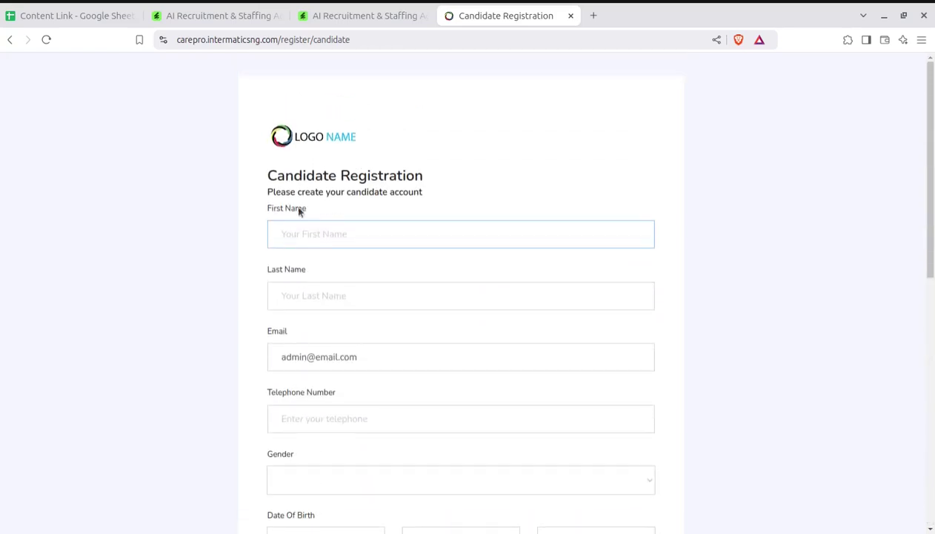
click(10, 39)
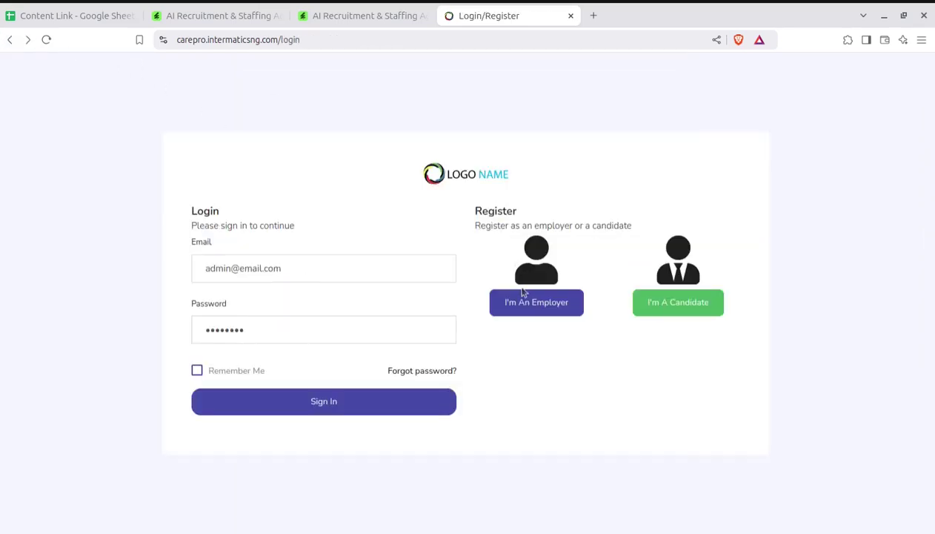
Preview the employer registration form, then switch to the live-demo credentials page.
click(525, 312)
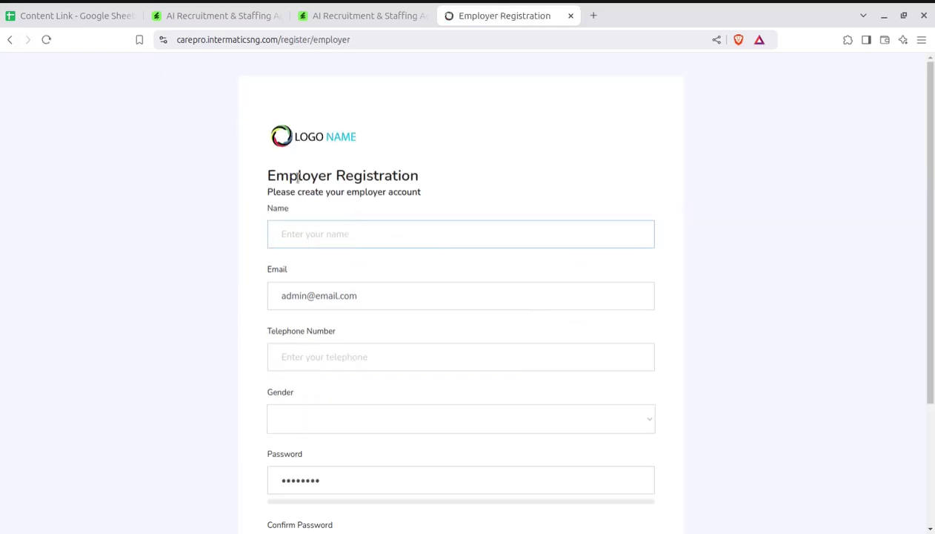
click(10, 39)
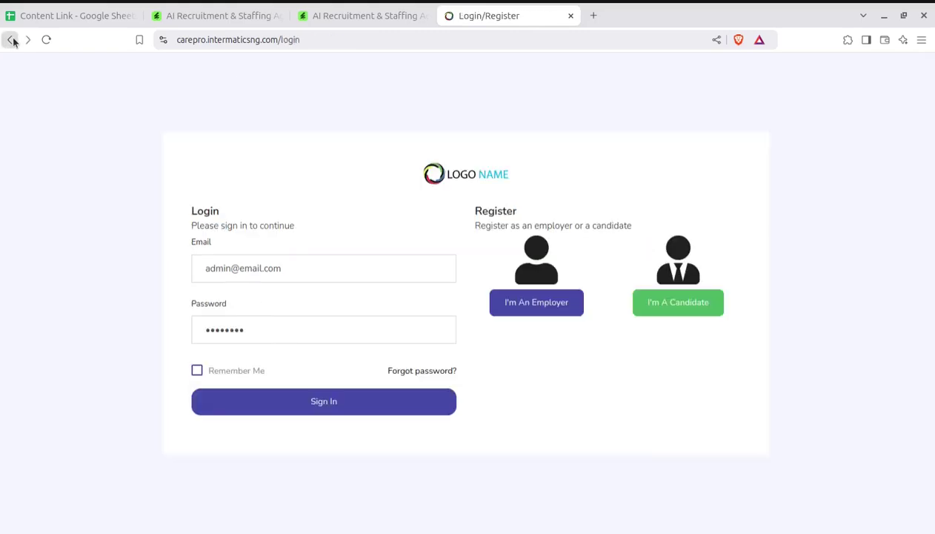
click(321, 17)
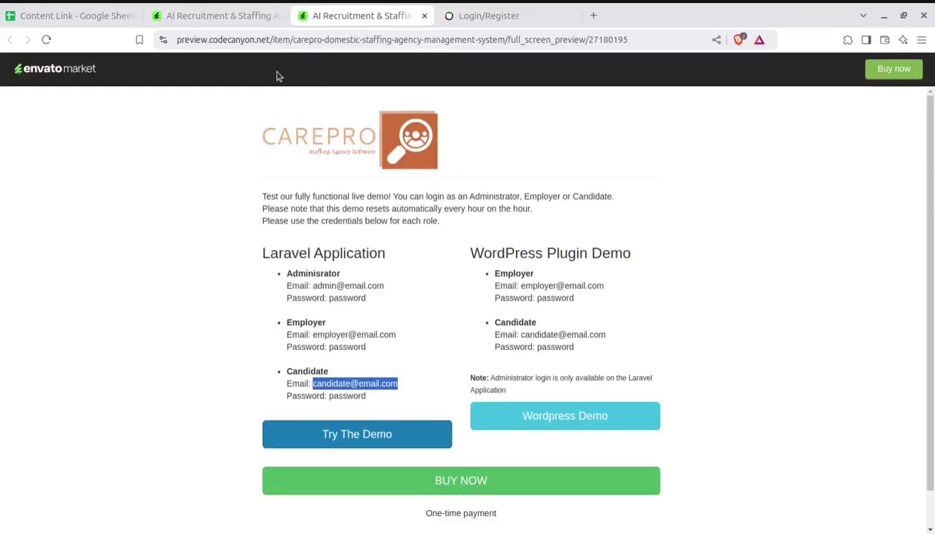
Switch to the CarePro CodeCanyon listing and highlight its title and $69 price.
click(244, 16)
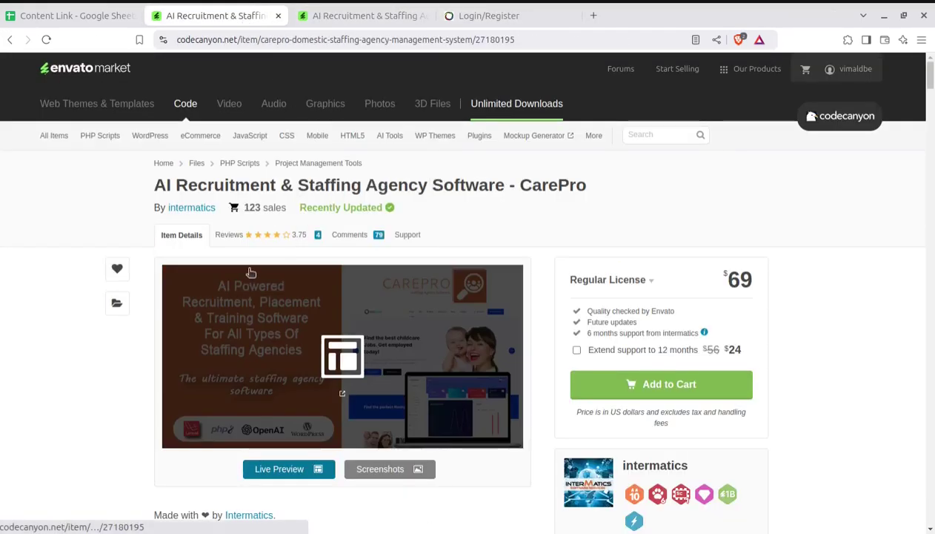
scroll(245, 269, down, 3)
scroll(193, 276, up, 3)
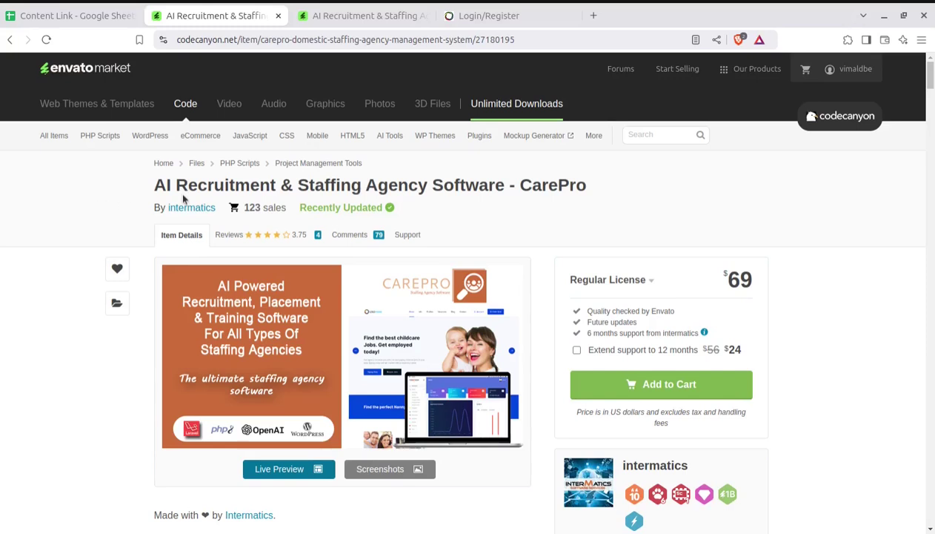
drag(143, 189, 599, 196)
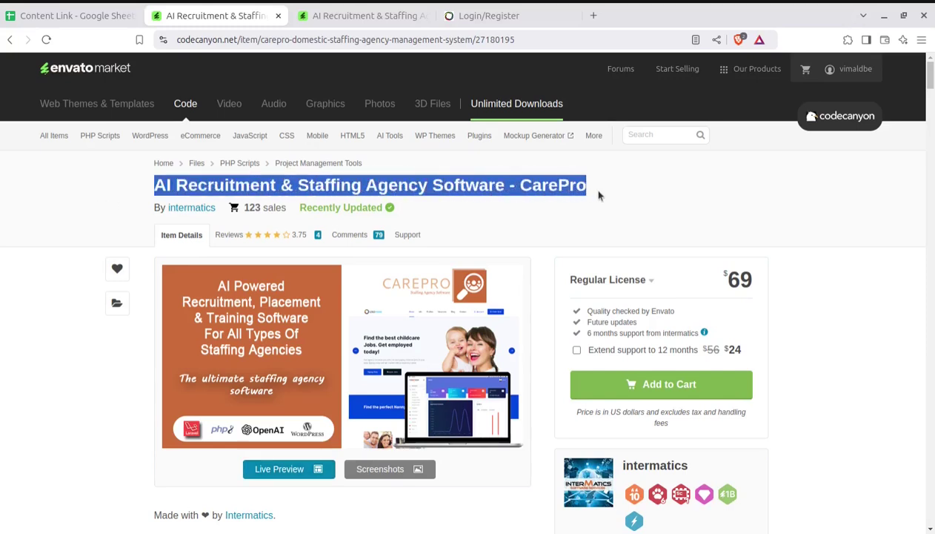
click(650, 200)
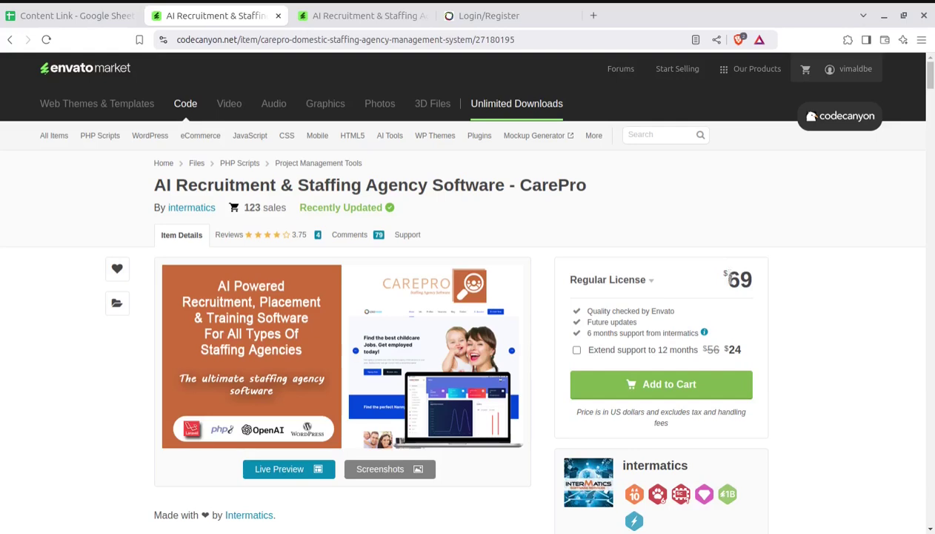
drag(720, 277, 750, 280)
Scroll through the item description's features and three user roles.
scroll(766, 268, down, 2)
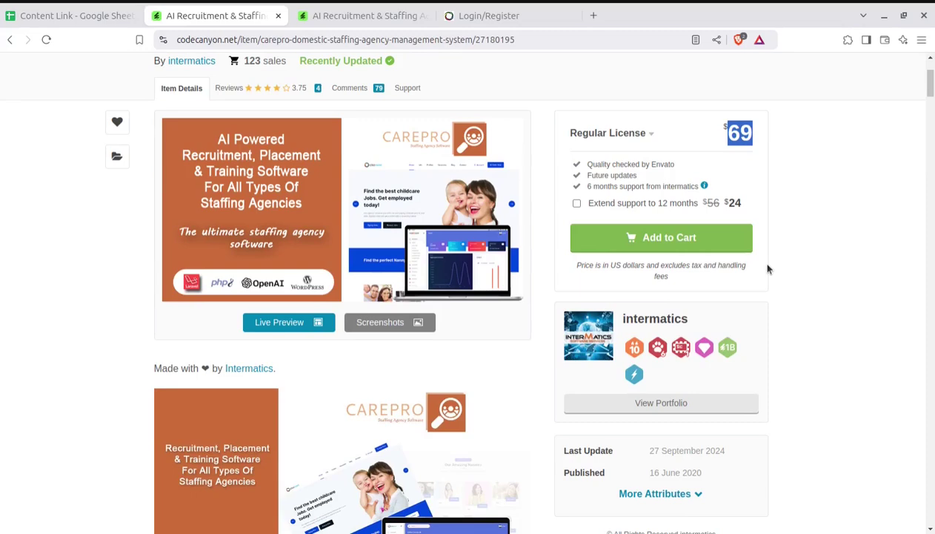
scroll(767, 268, down, 5)
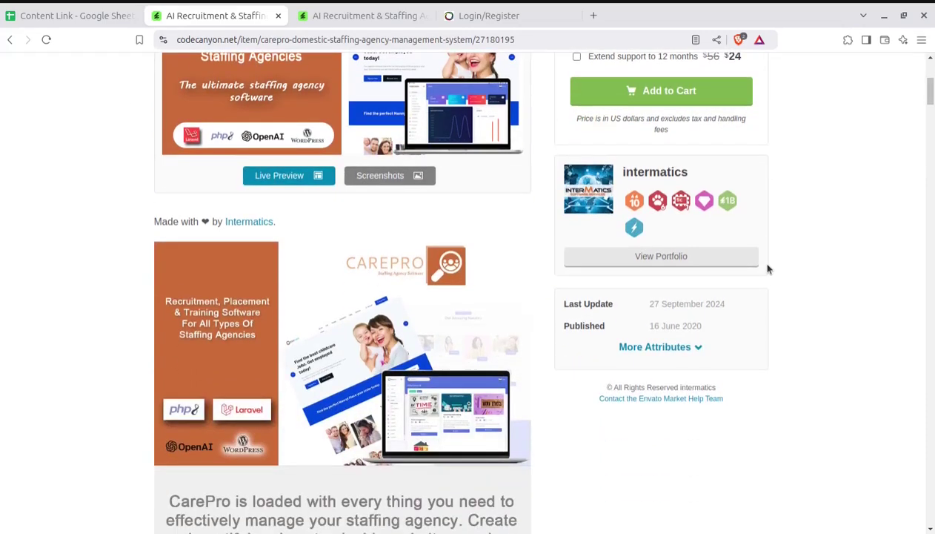
scroll(767, 268, down, 1)
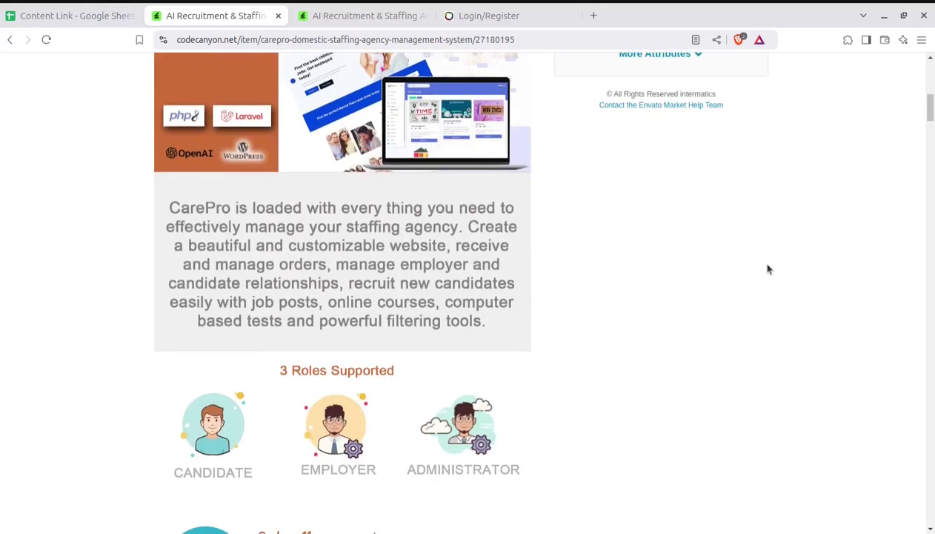
scroll(768, 268, down, 1)
scroll(768, 269, down, 2)
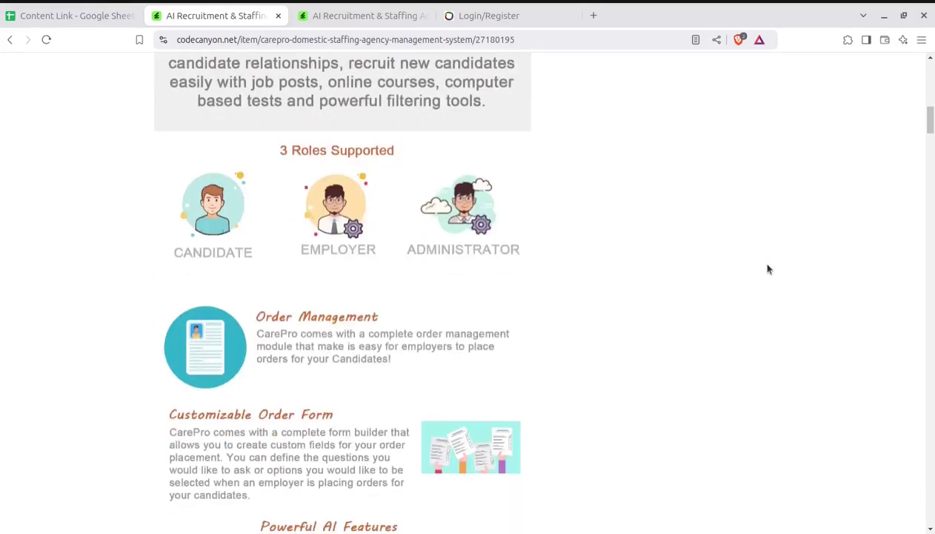
scroll(768, 268, down, 3)
scroll(768, 268, down, 2)
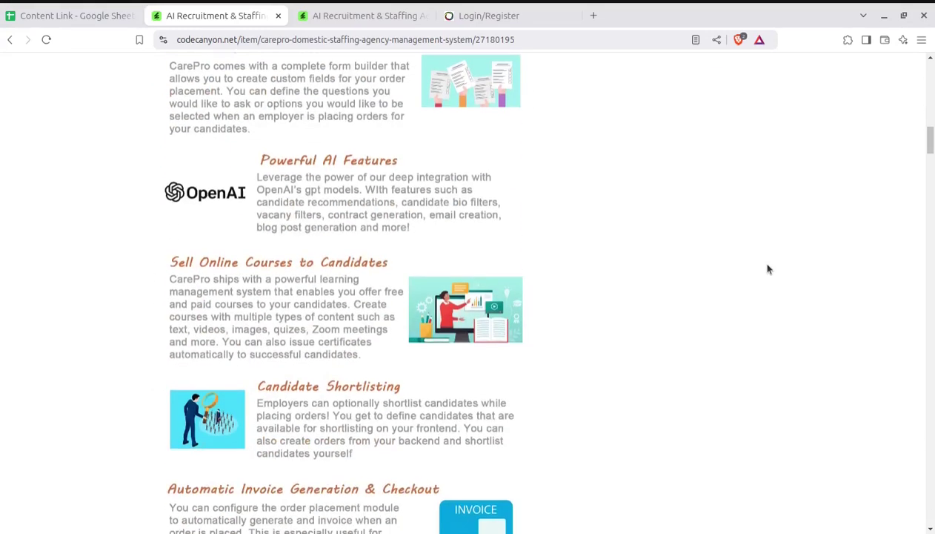
scroll(768, 269, up, 10)
scroll(768, 268, up, 3)
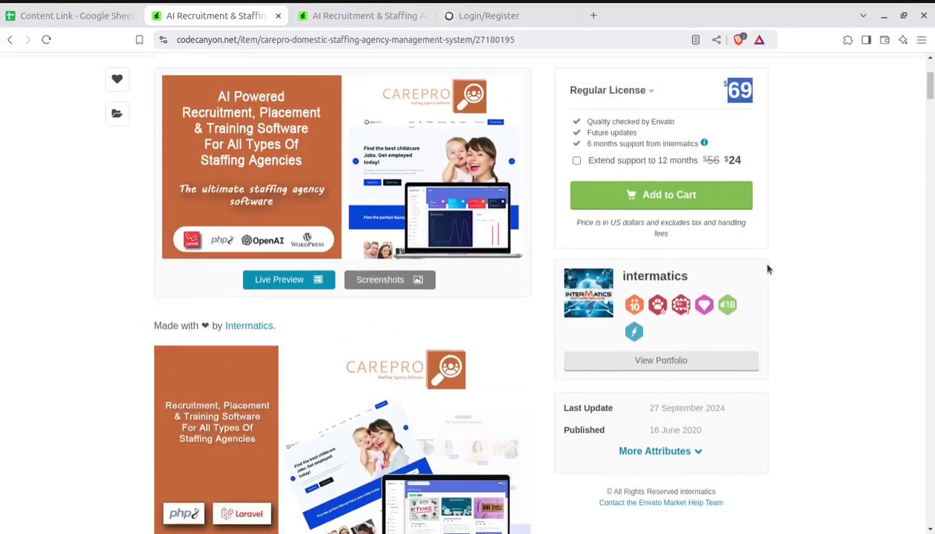
Read the rest of the description, then go to the CodeCanyon marketplace homepage.
click(792, 226)
scroll(793, 226, down, 1)
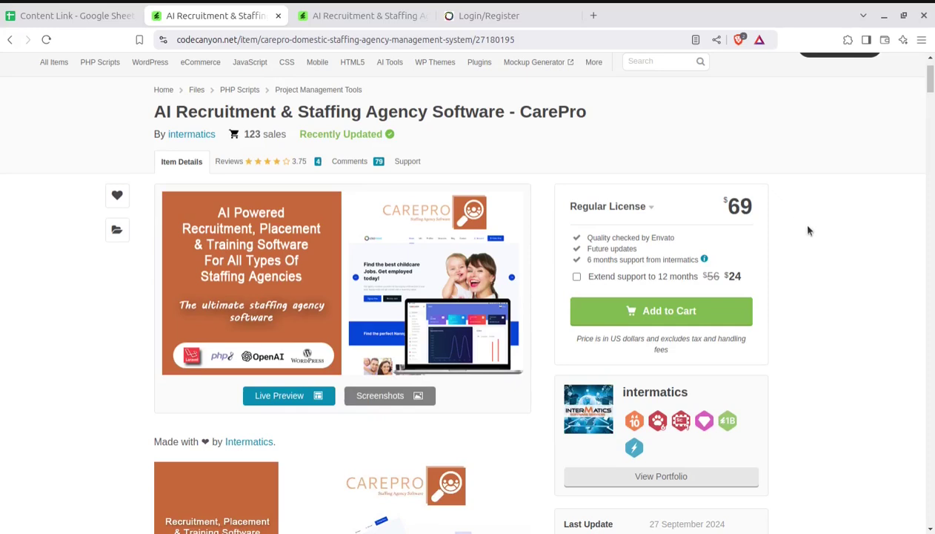
scroll(808, 233, down, 2)
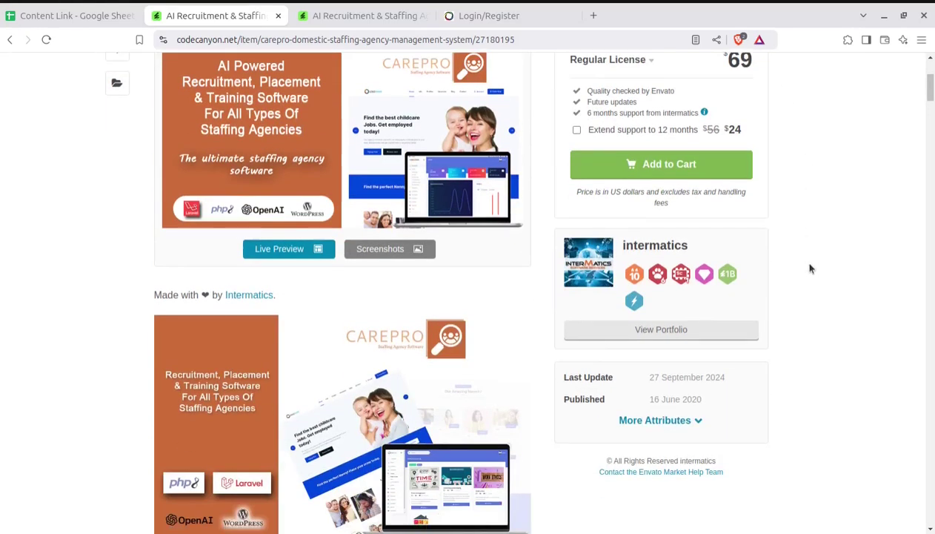
scroll(800, 268, down, 7)
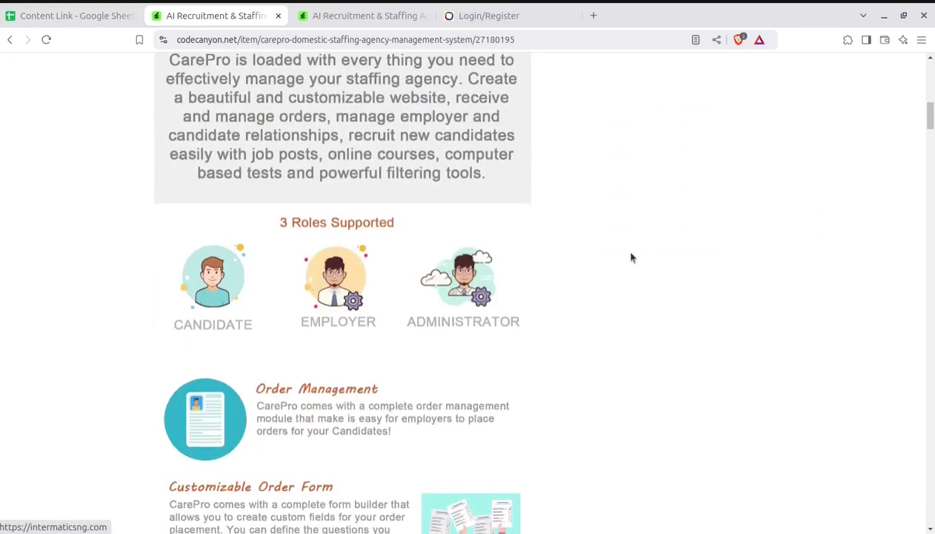
scroll(631, 256, down, 11)
scroll(630, 257, up, 20)
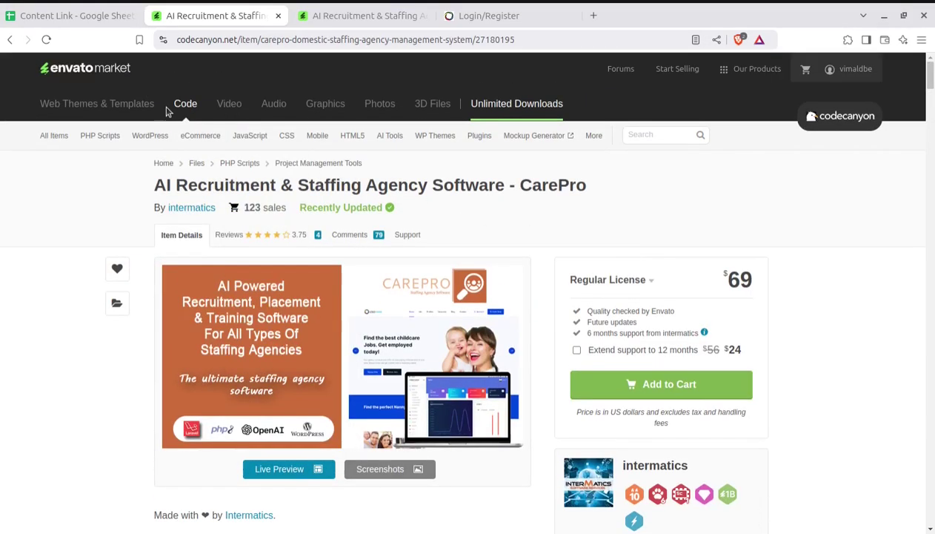
click(83, 73)
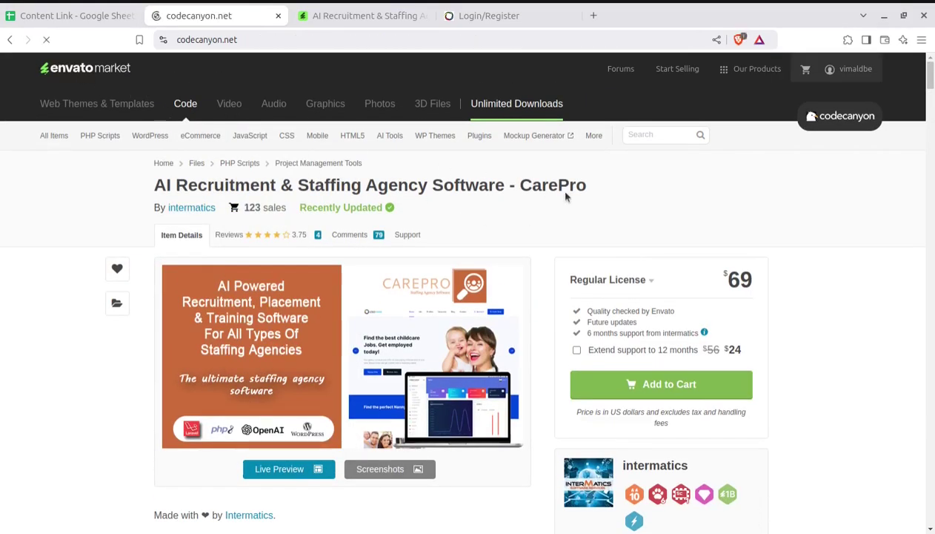
Scroll the CodeCanyon homepage categories, then return to the CarePro Login/Register page.
scroll(430, 192, down, 2)
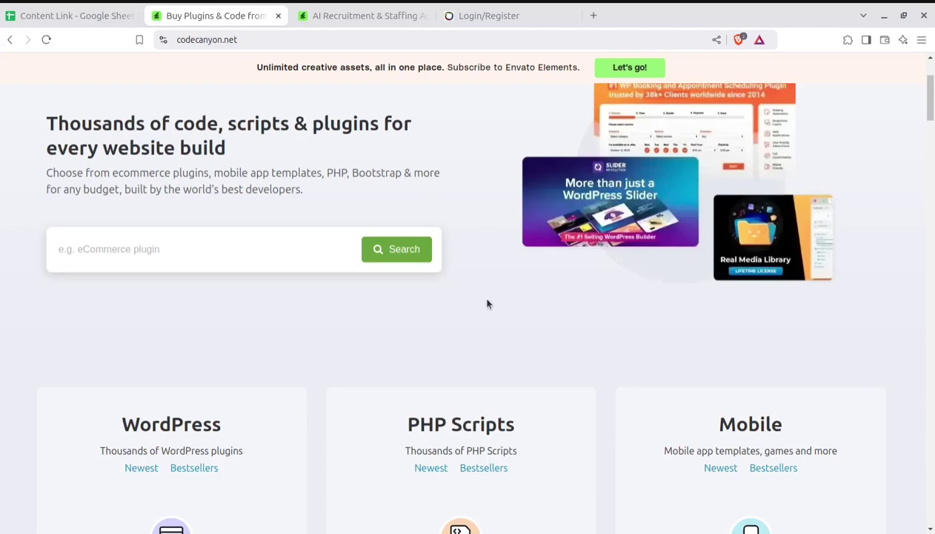
scroll(487, 303, down, 3)
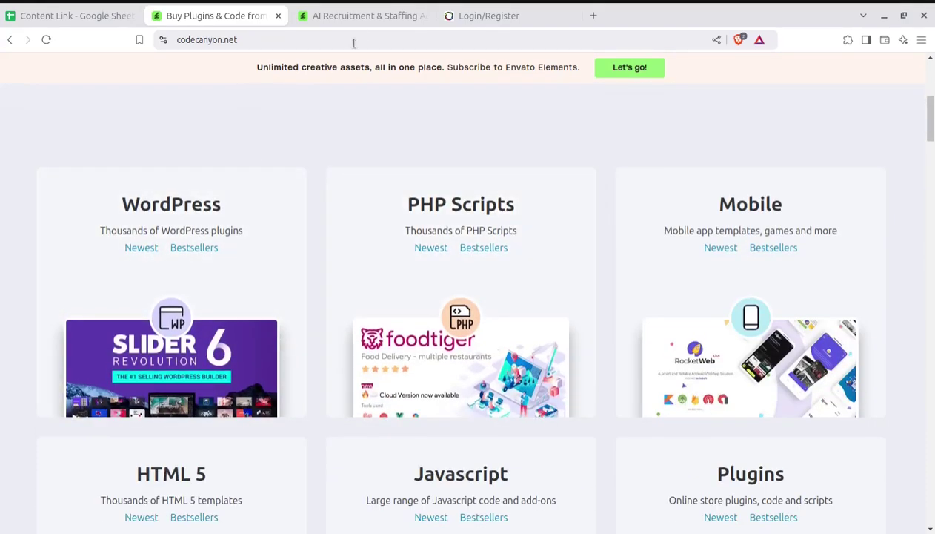
click(353, 17)
click(485, 16)
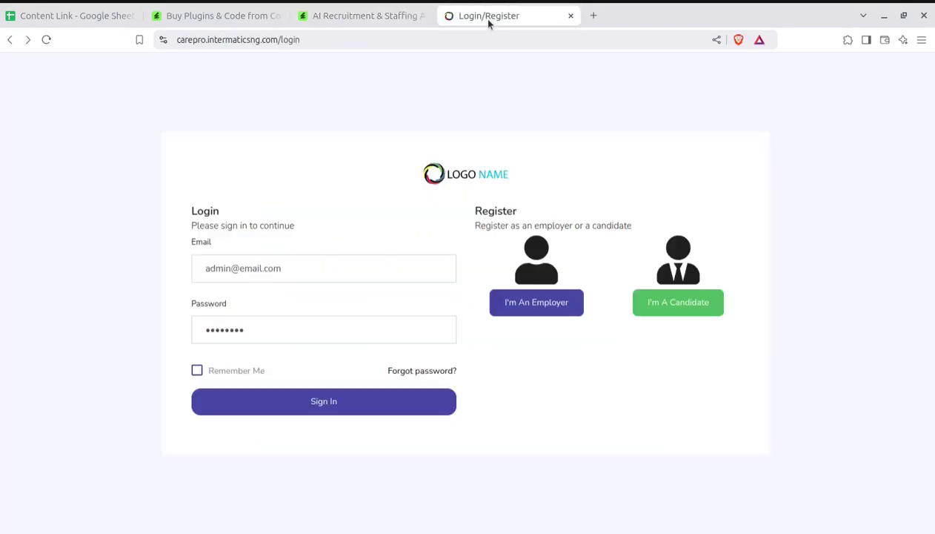